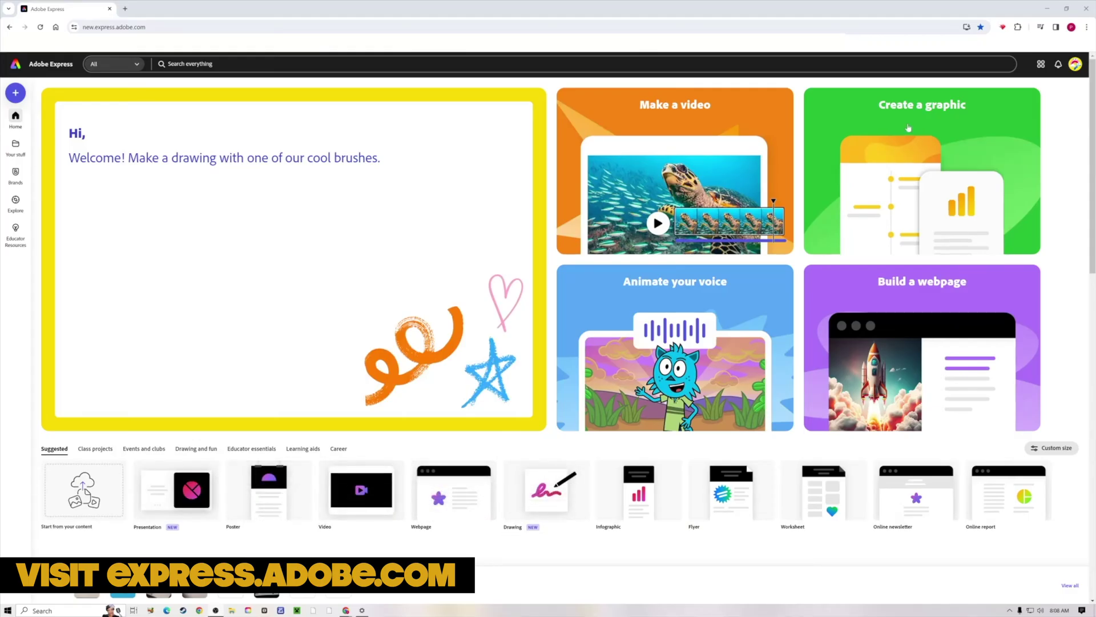
# - Start a blank 1920×1080 video project from the 'Make a video' card
pyautogui.click(698, 127)
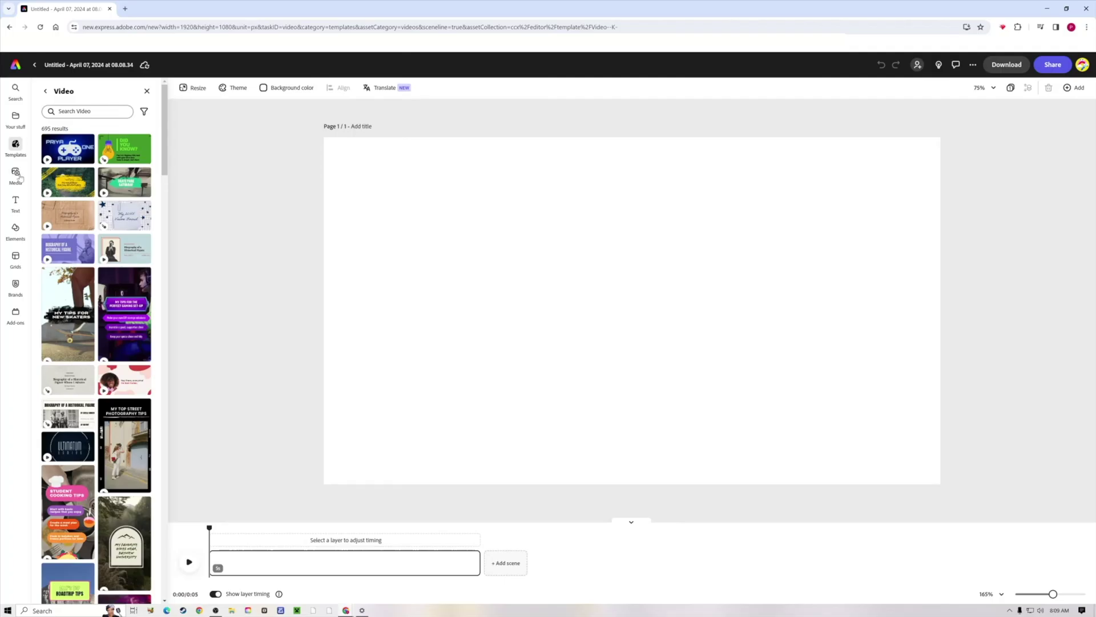
# - Search the stock videos in the media library for 'drawing'
pyautogui.click(17, 177)
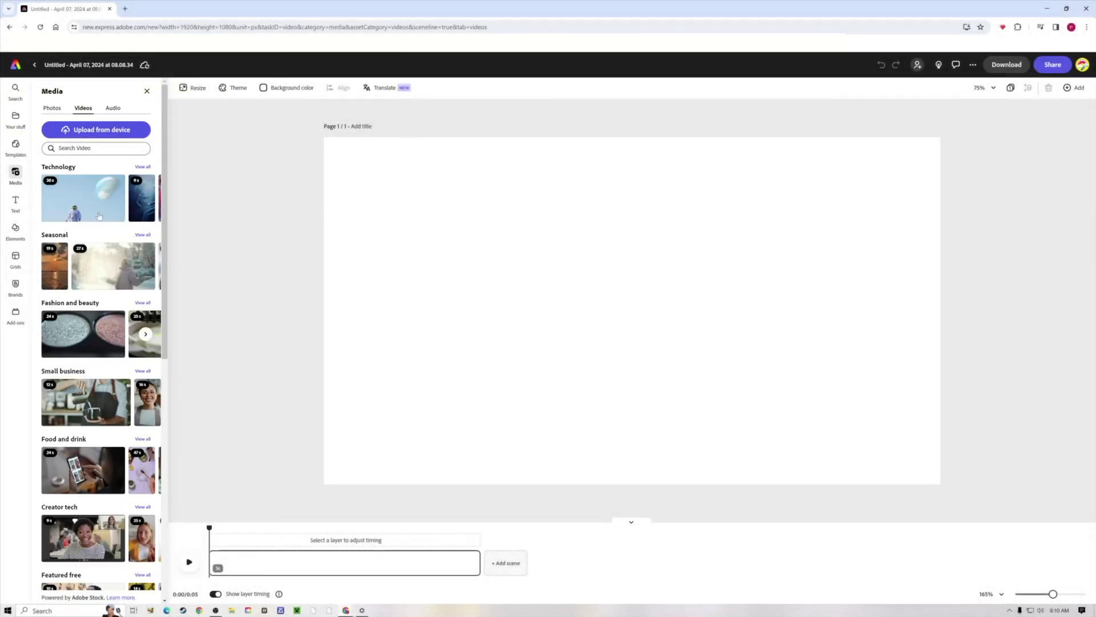
pyautogui.click(59, 148)
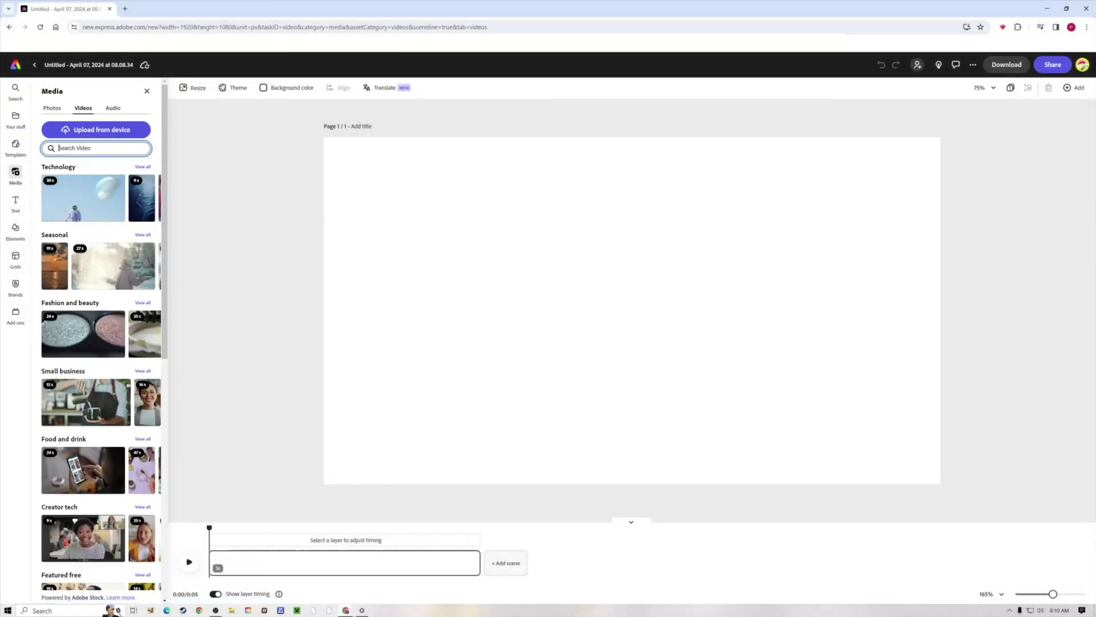
pyautogui.write('drawing')
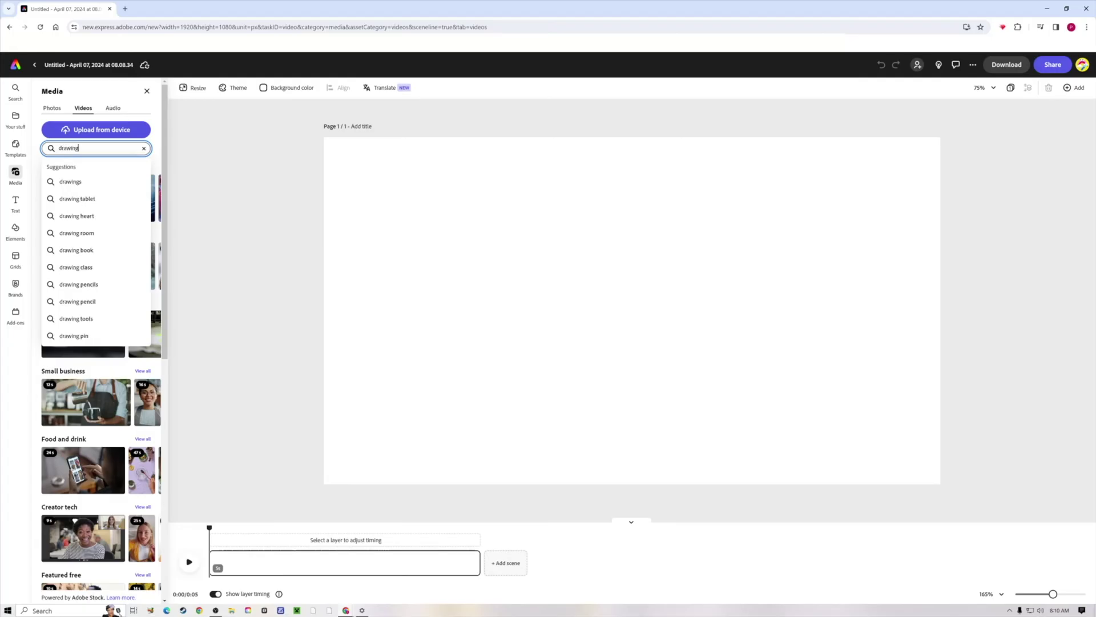
pyautogui.press('Return')
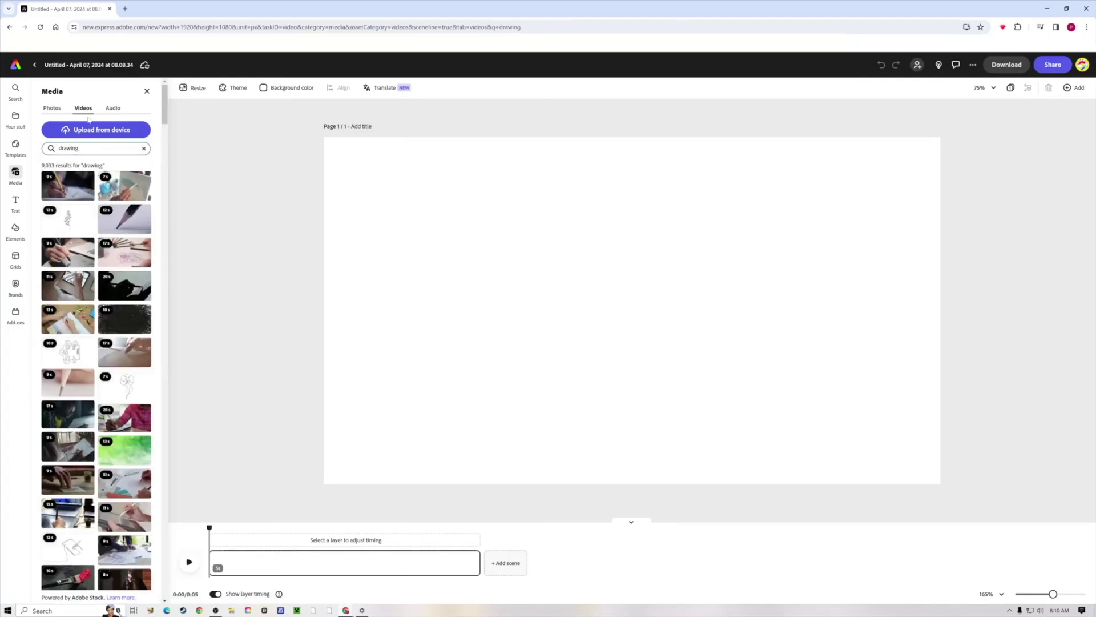
# - Put the 9-second pencil-drawing clip in the first scene and add an empty second scene
pyautogui.click(74, 388)
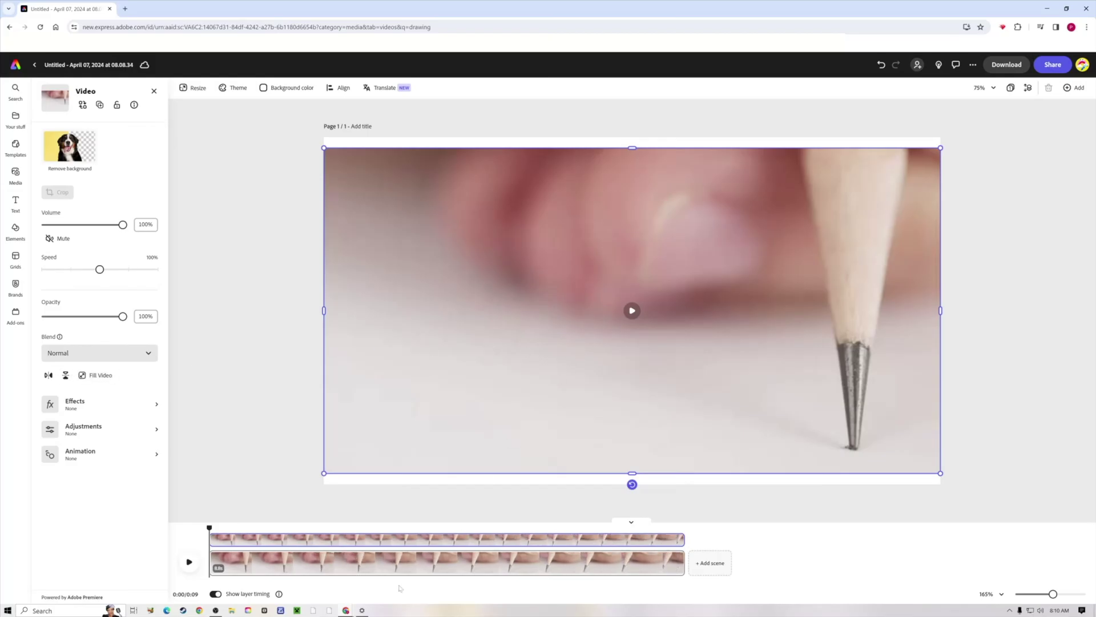
pyautogui.moveTo(521, 569)
pyautogui.click(723, 568)
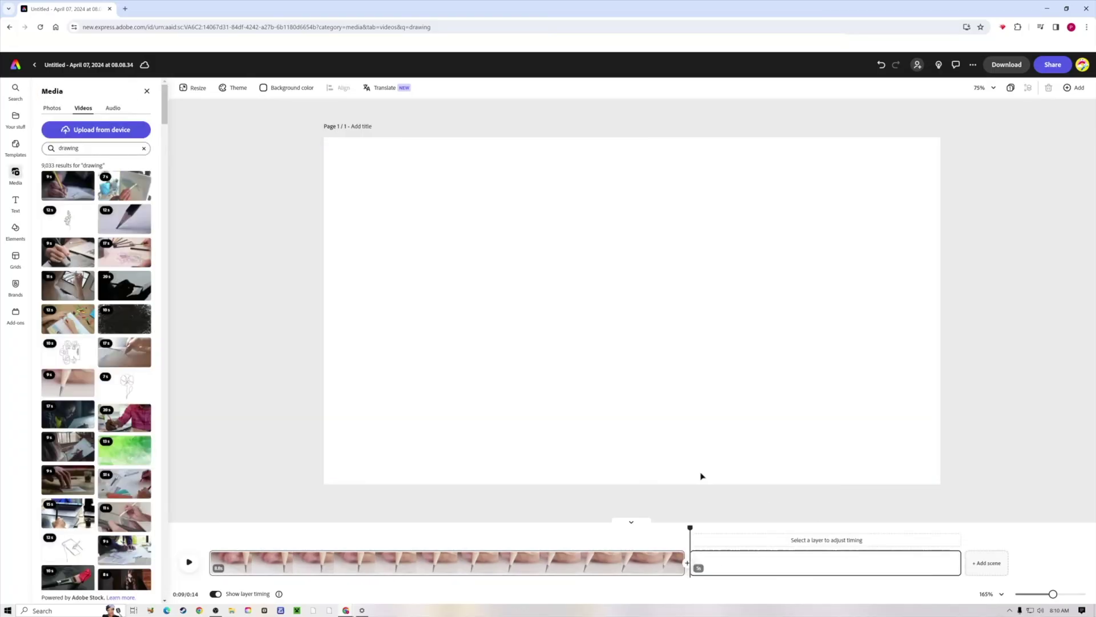
# - Upload the patterned notebook drawing video from the Videos folder into the second scene
pyautogui.click(144, 149)
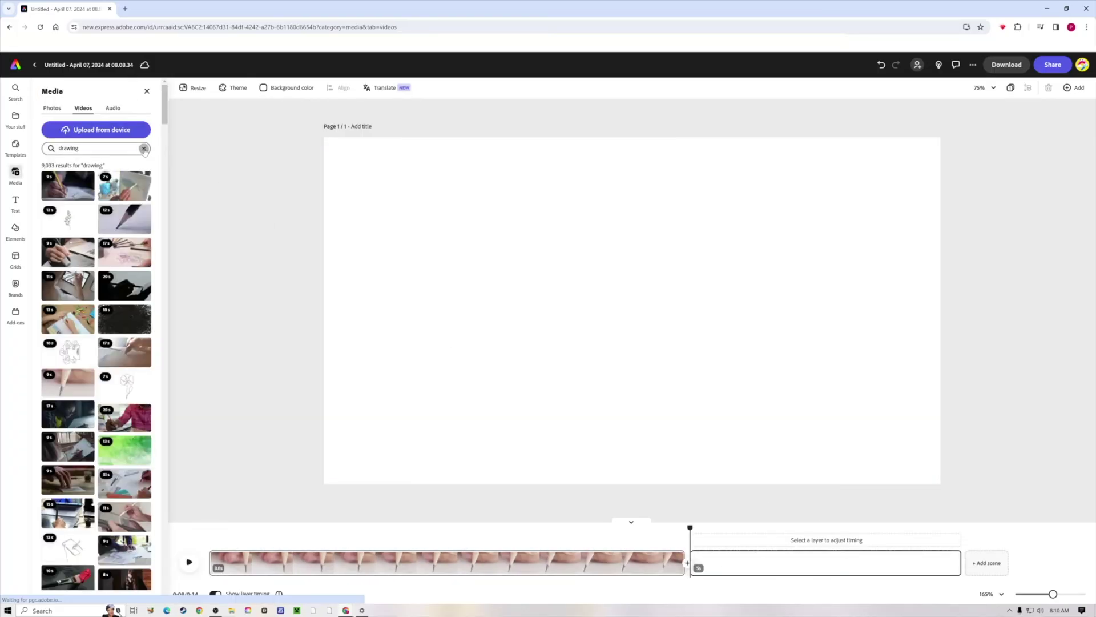
pyautogui.click(110, 130)
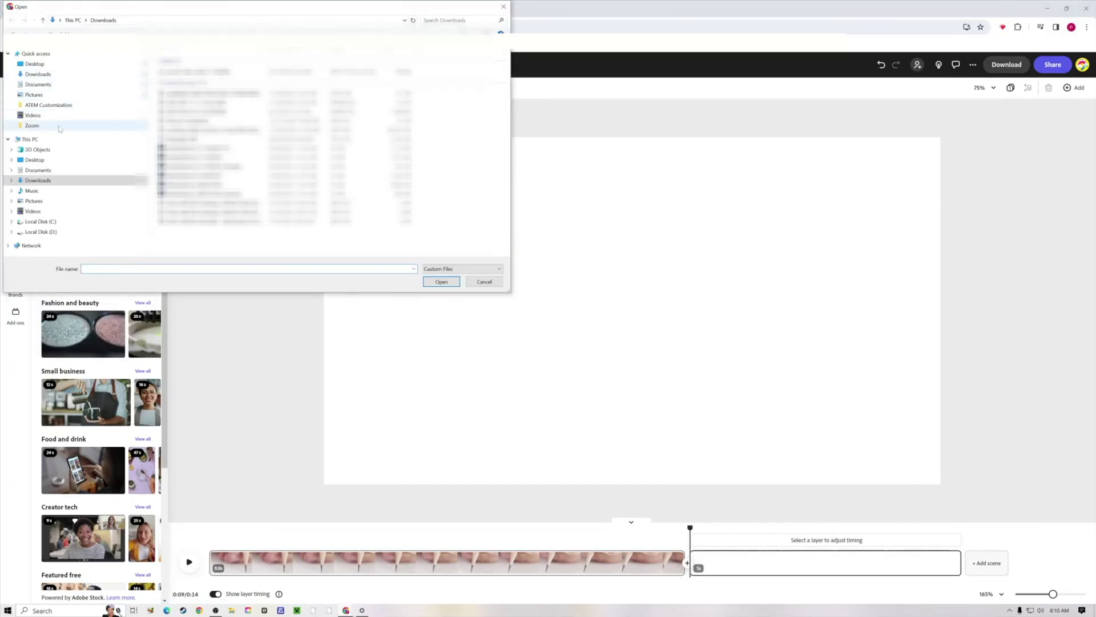
pyautogui.click(46, 212)
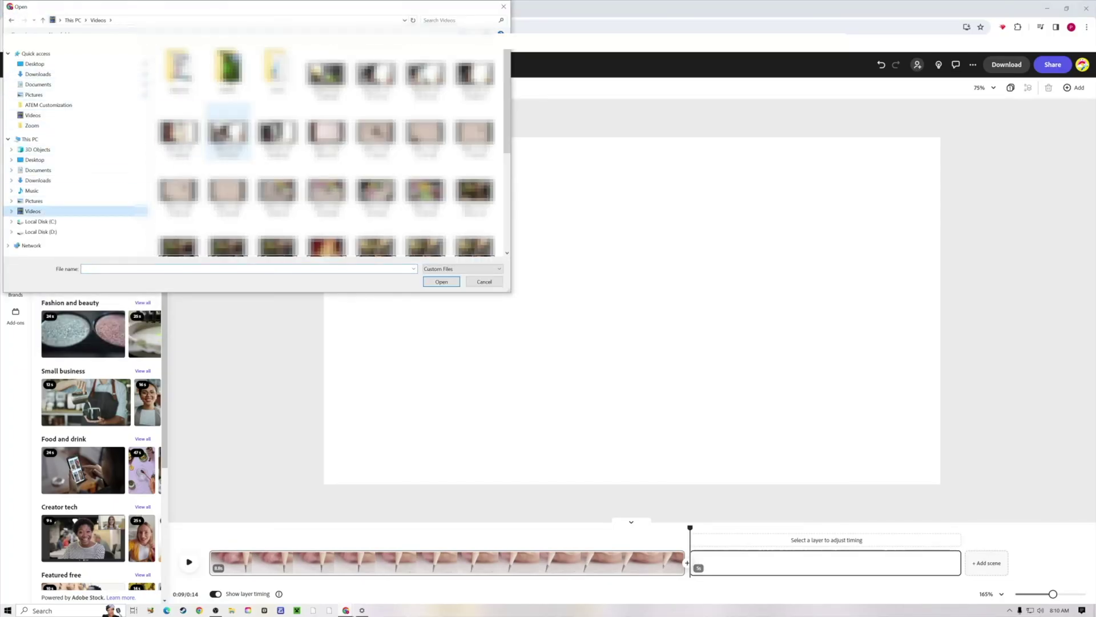
pyautogui.click(425, 190)
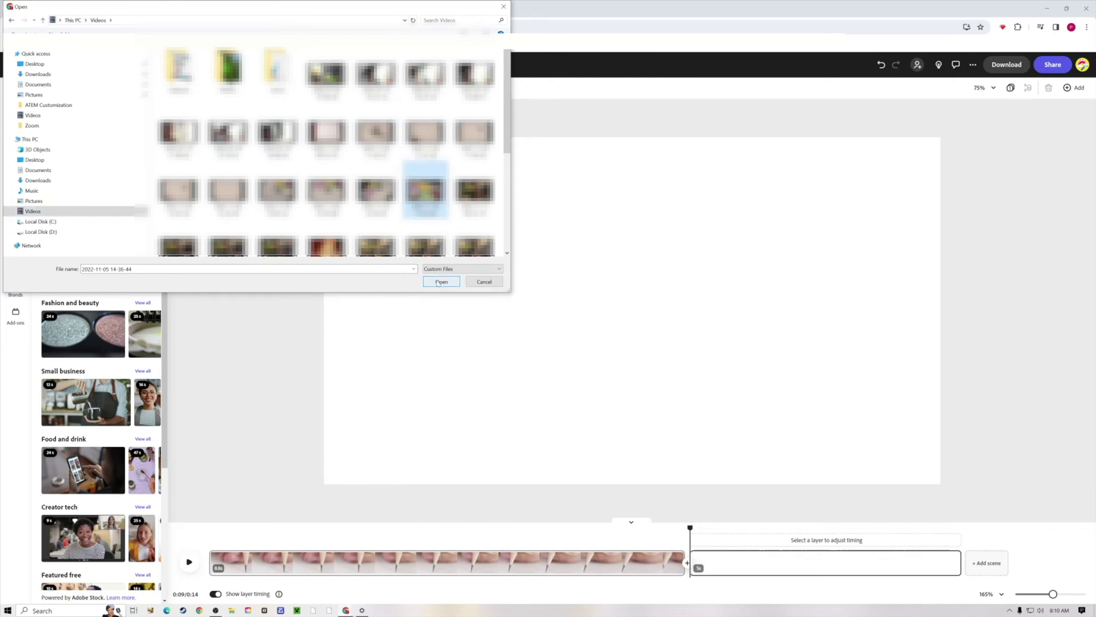
pyautogui.click(439, 282)
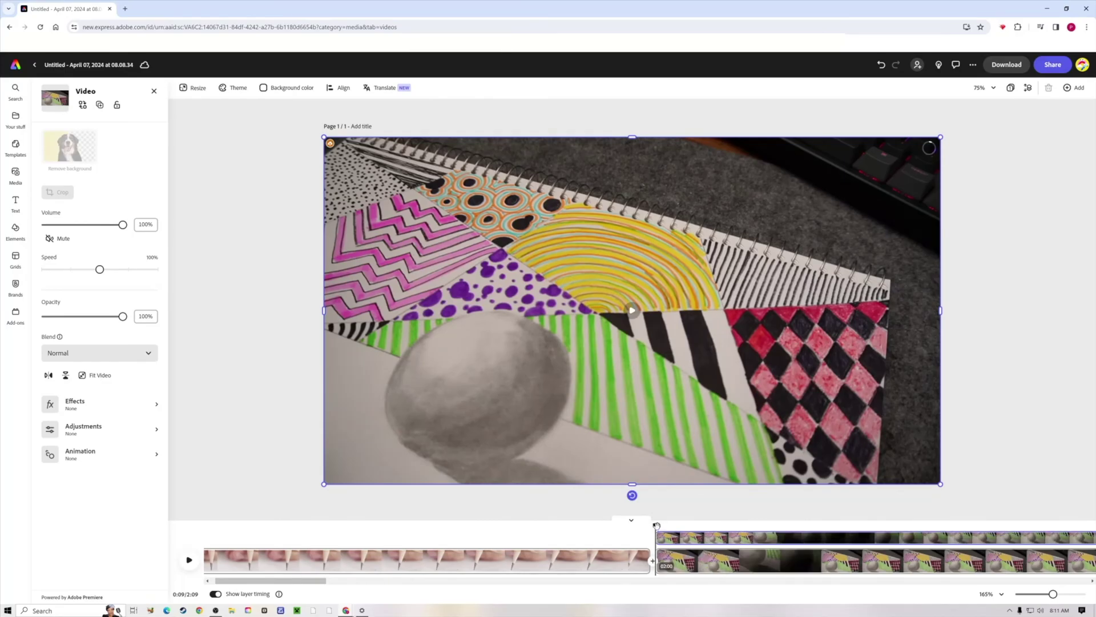
pyautogui.moveTo(656, 525)
pyautogui.mouseDown()
pyautogui.moveTo(748, 525)
pyautogui.moveTo(483, 525)
pyautogui.moveTo(782, 525)
pyautogui.mouseUp()
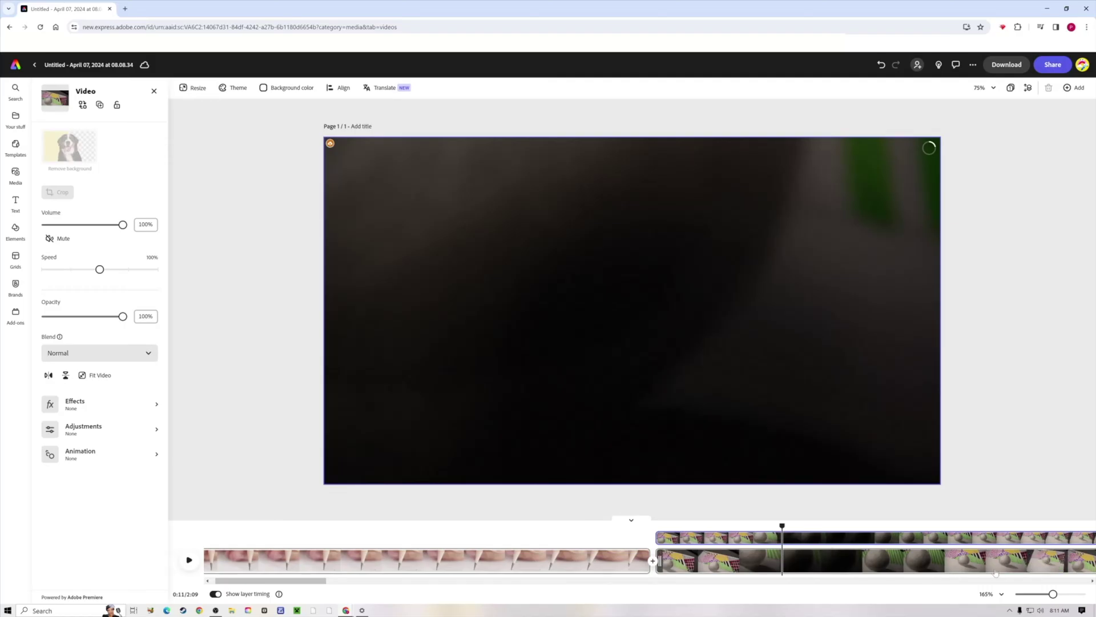
# - Trim the uploaded drawing clip's end so the video shortens from 2:09 to 2:03
pyautogui.moveTo(332, 588); pyautogui.dragTo(702, 589)
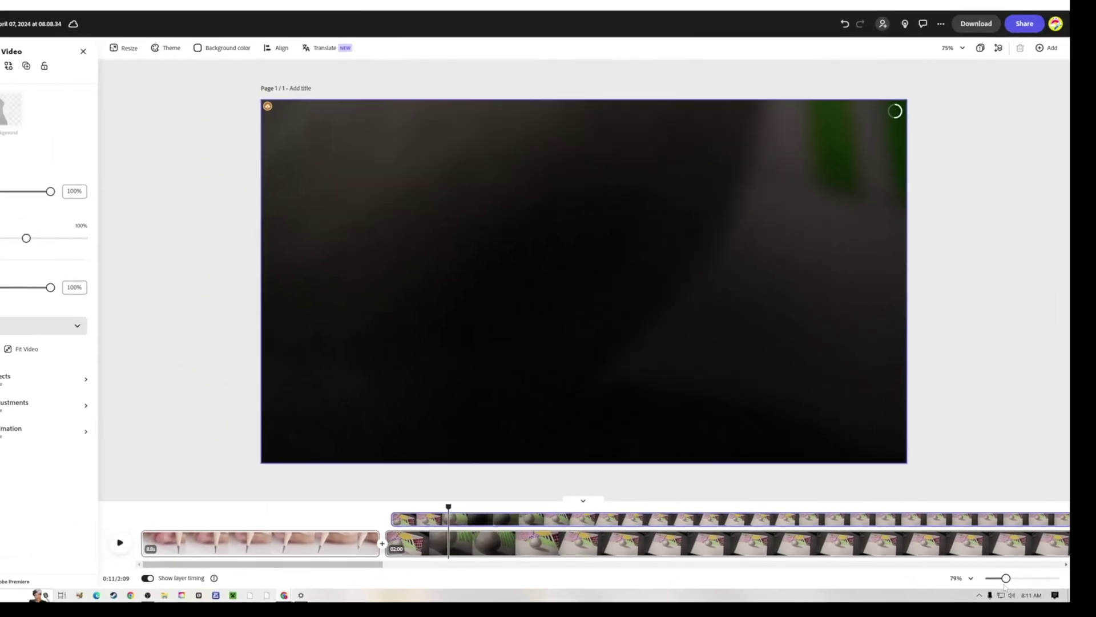
pyautogui.moveTo(1005, 585); pyautogui.dragTo(1018, 608)
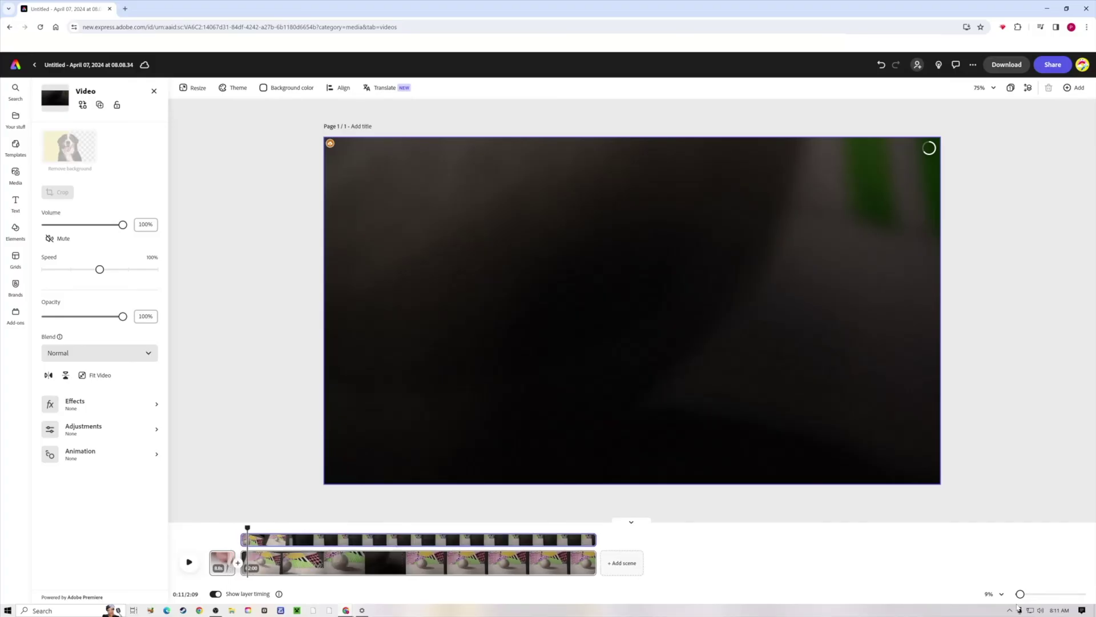
pyautogui.click(216, 595)
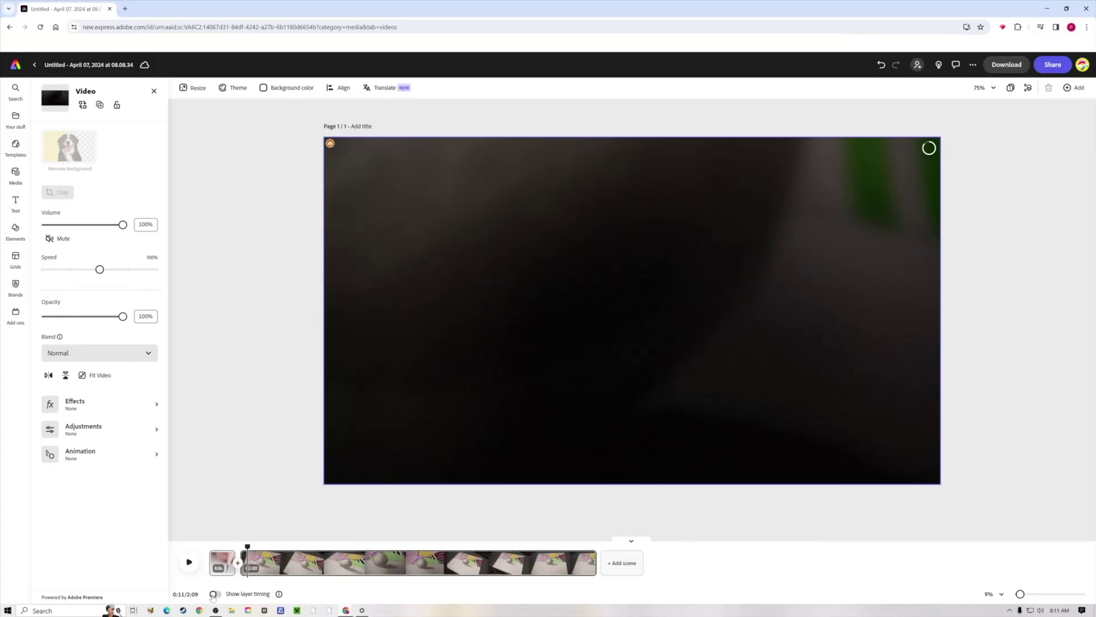
pyautogui.click(214, 594)
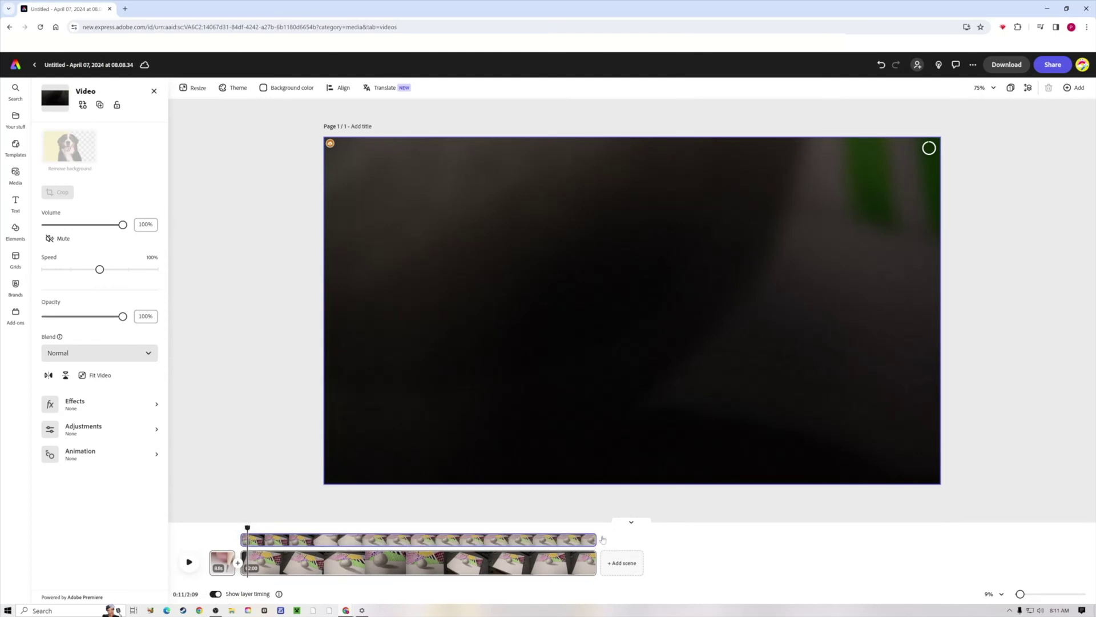
pyautogui.moveTo(596, 543); pyautogui.dragTo(578, 554)
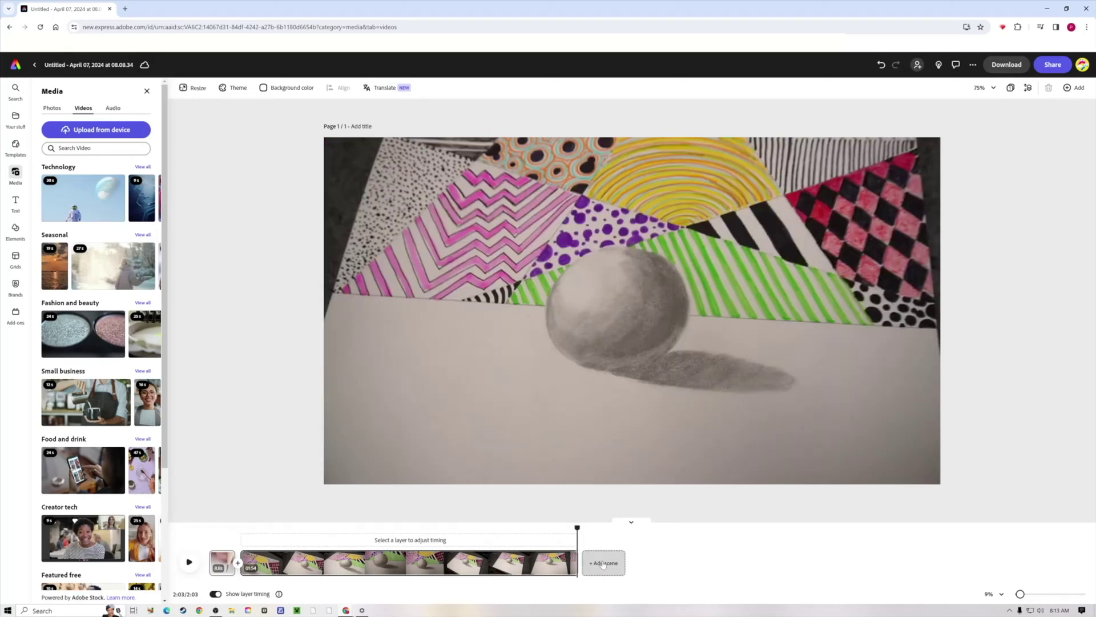
# - Add a blank scene at the end with a default text box
pyautogui.click(603, 563)
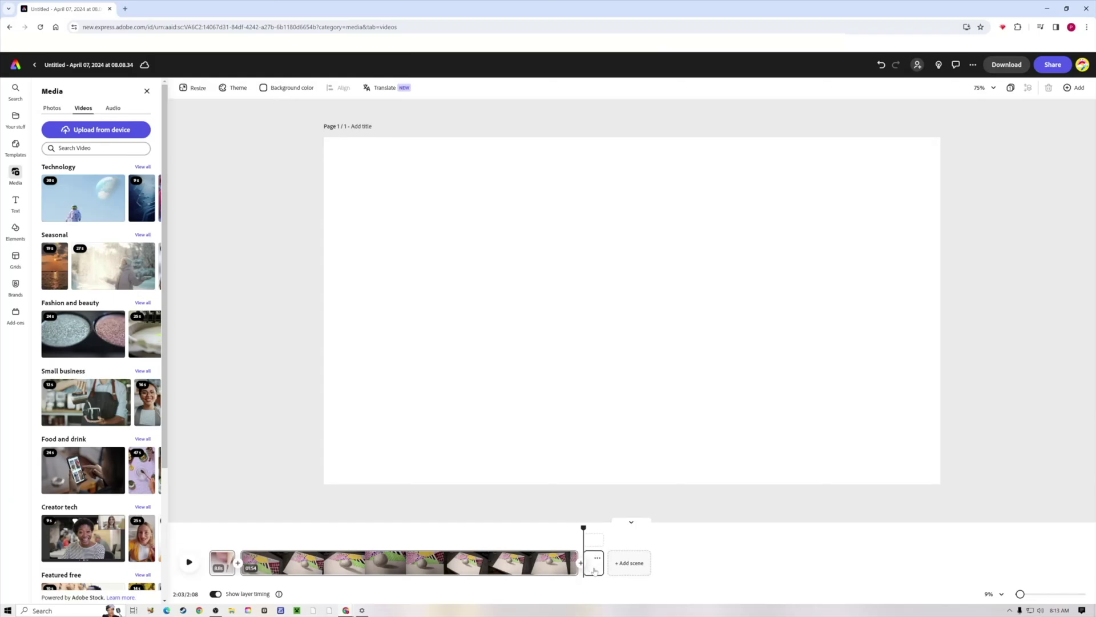
pyautogui.click(15, 202)
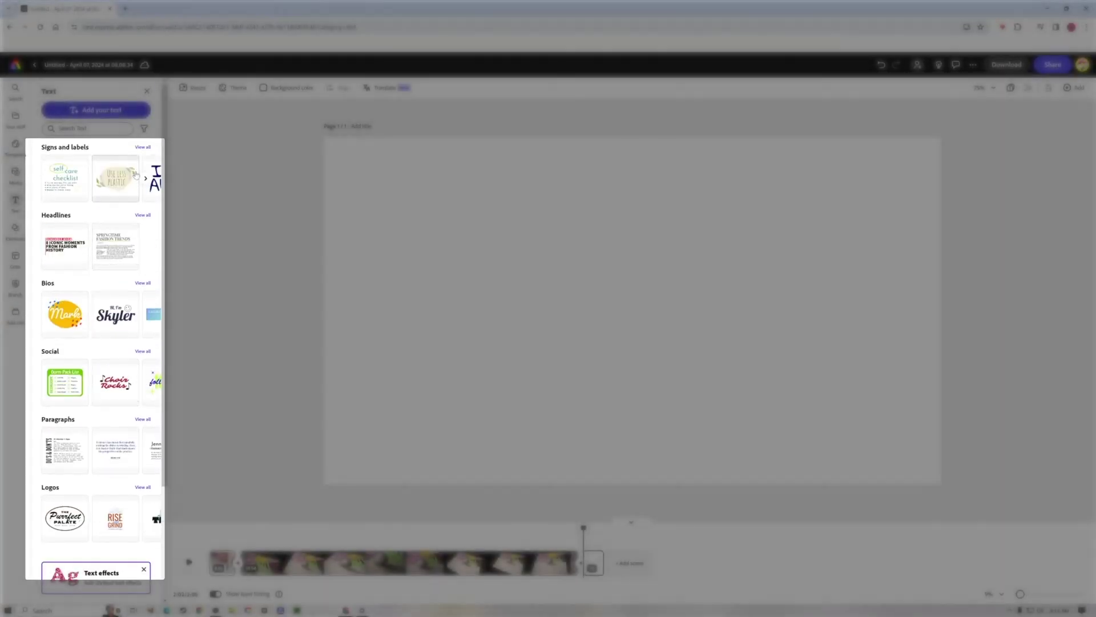
pyautogui.click(98, 111)
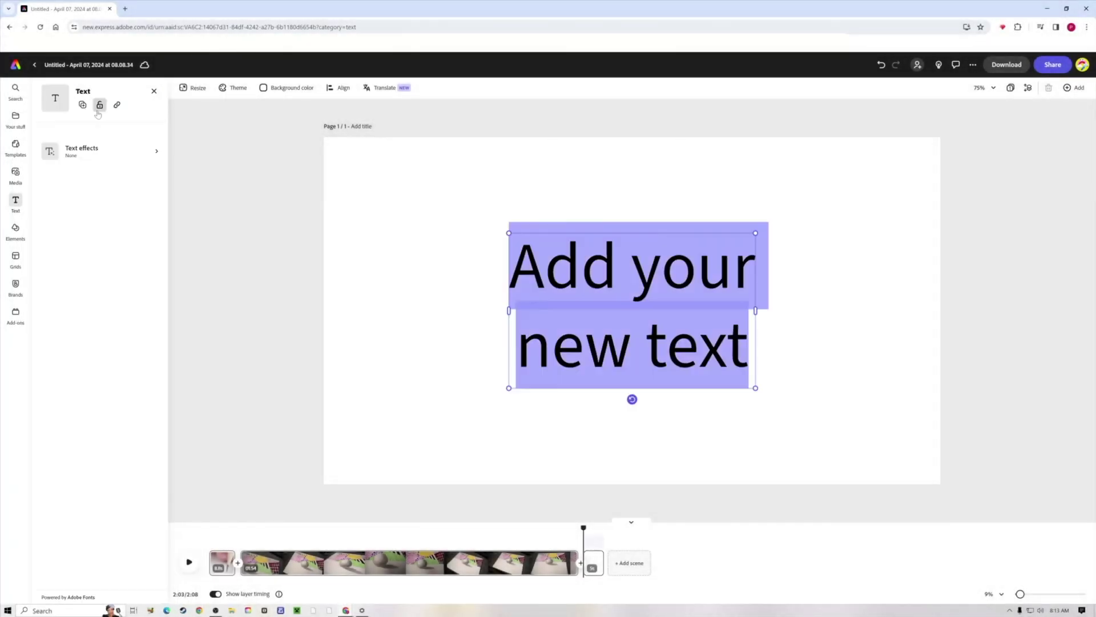
# - Replace the placeholder text with 'This is my title.'
pyautogui.click(570, 262)
pyautogui.moveTo(511, 266); pyautogui.dragTo(754, 265)
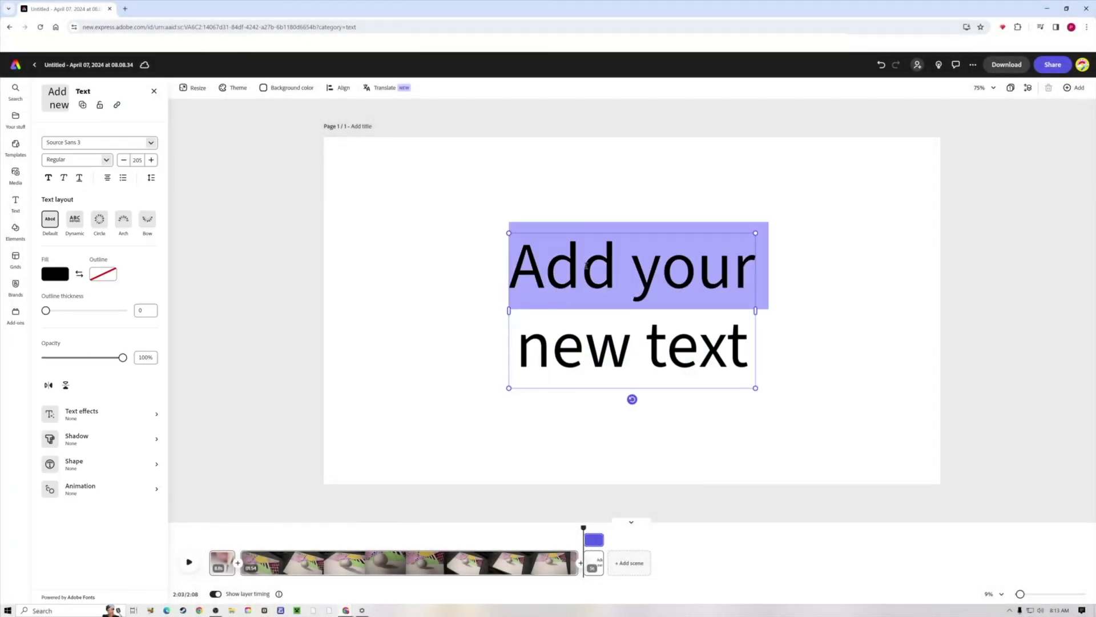
pyautogui.click(588, 263)
pyautogui.click(582, 264)
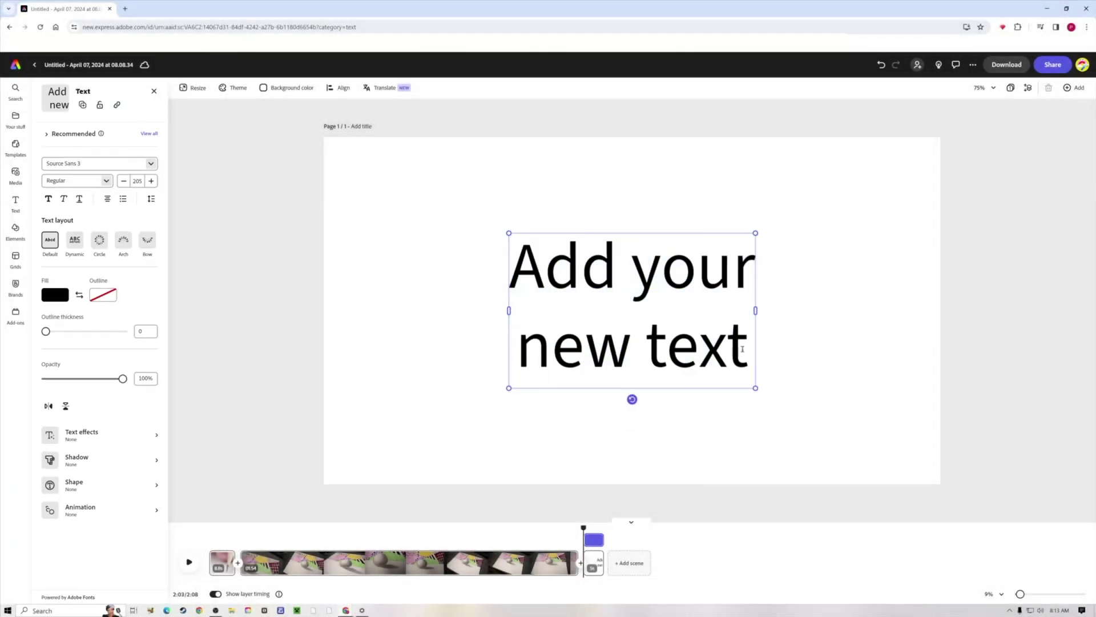
pyautogui.moveTo(746, 357); pyautogui.dragTo(509, 247)
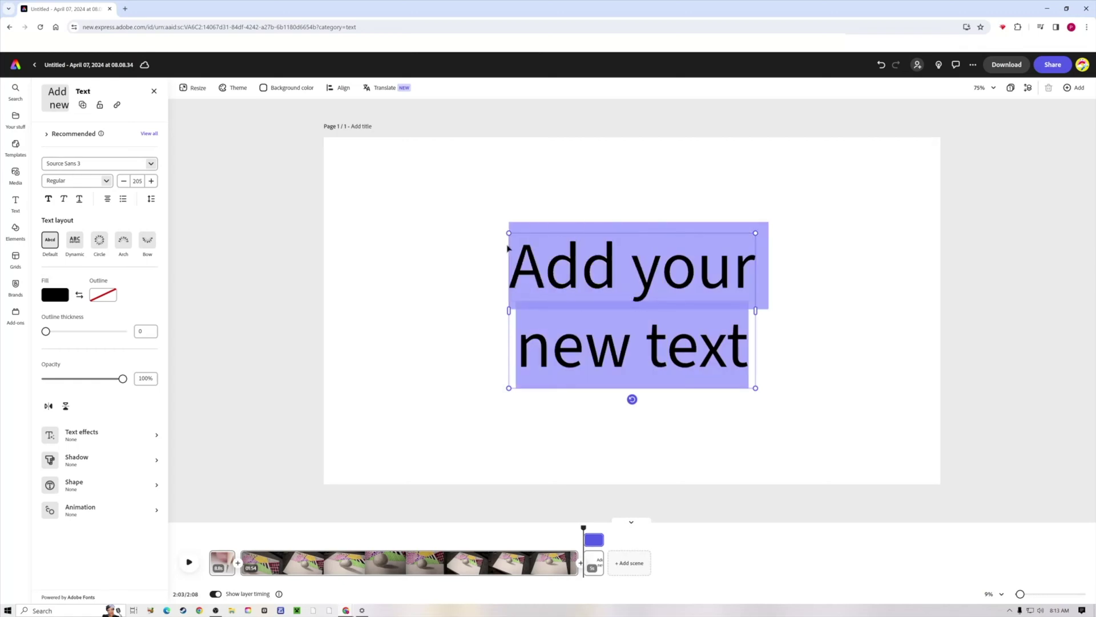
pyautogui.write('This is my')
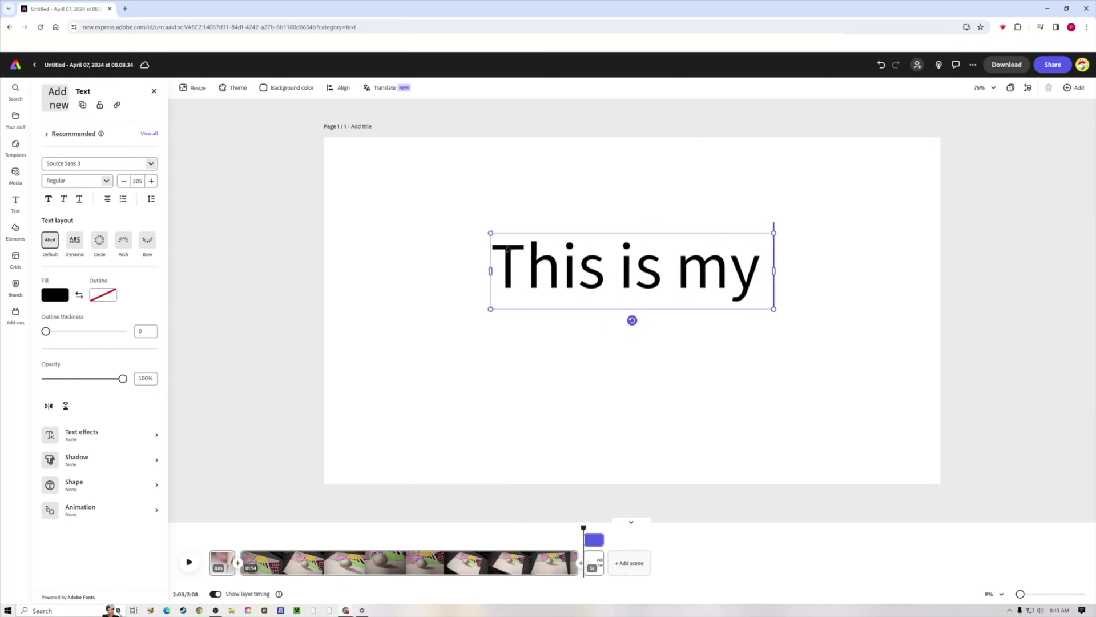
pyautogui.write(' title')
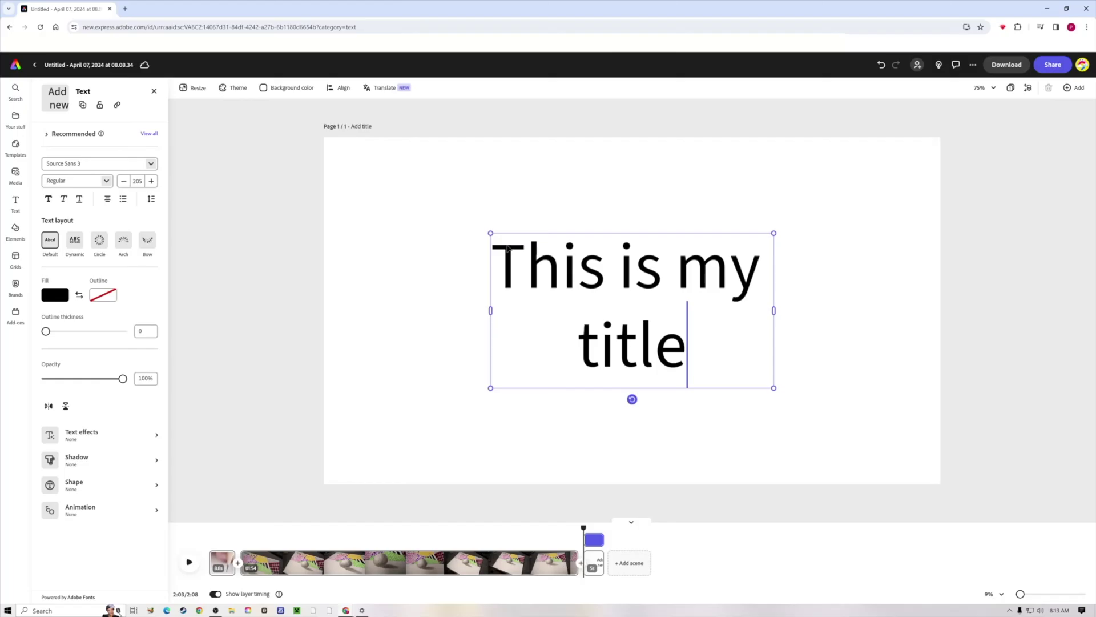
pyautogui.write('.')
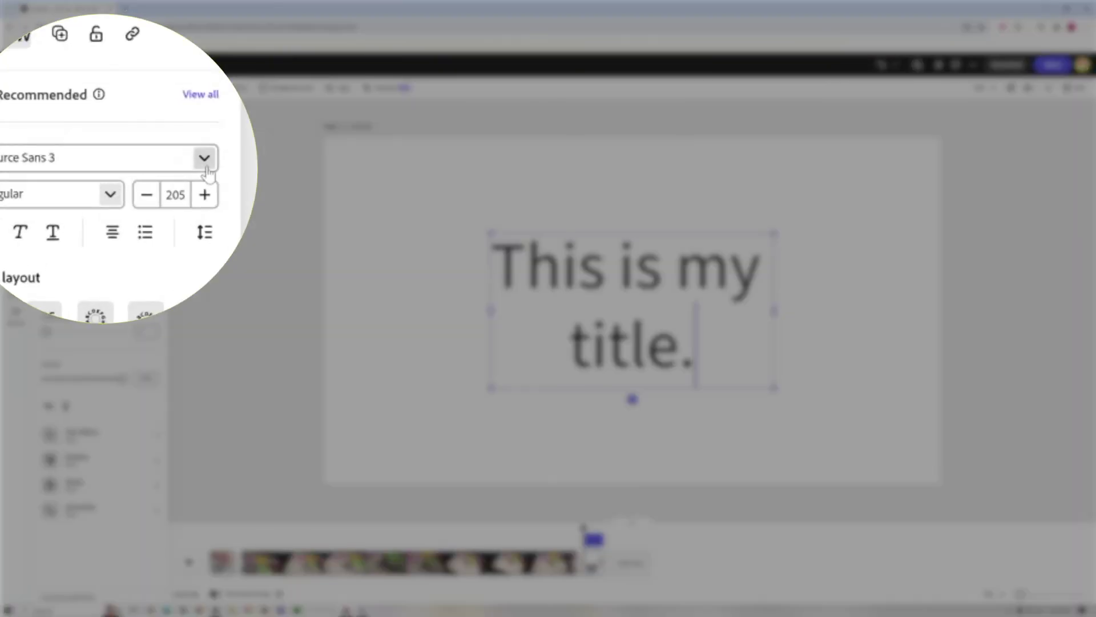
# - Set the title font to Bebas Neue and give the scene a bright yellow custom background
pyautogui.click(155, 166)
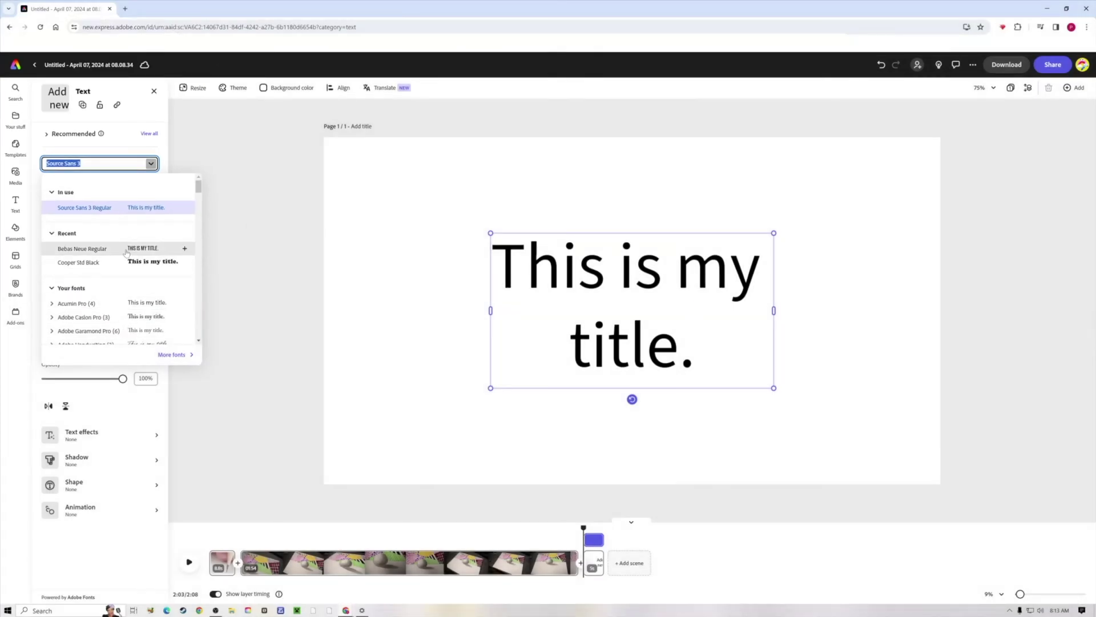
pyautogui.click(126, 252)
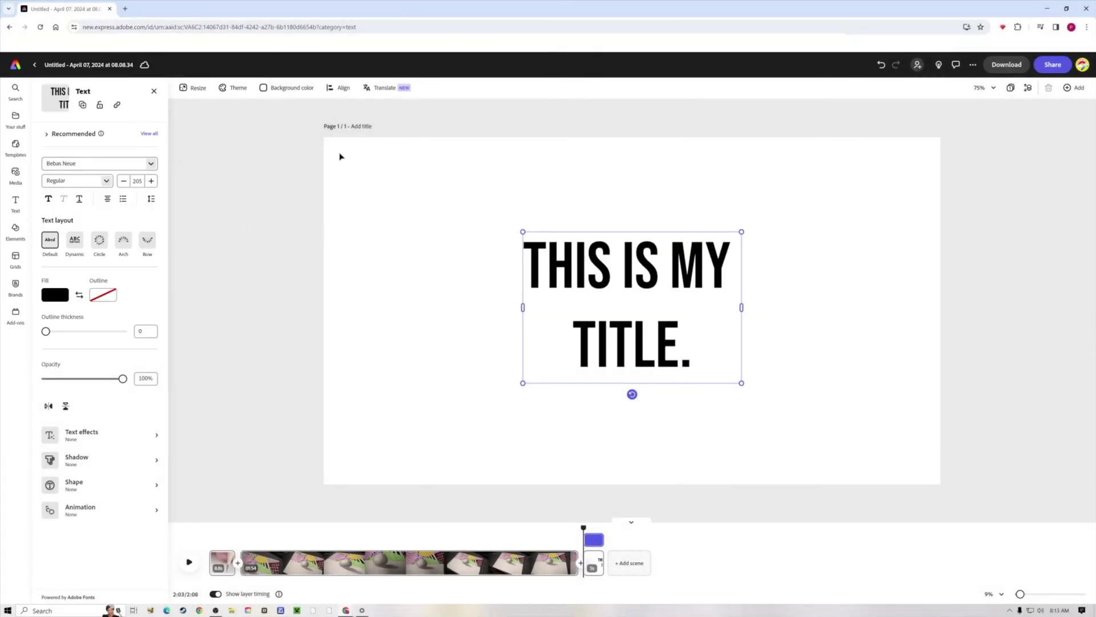
pyautogui.click(287, 88)
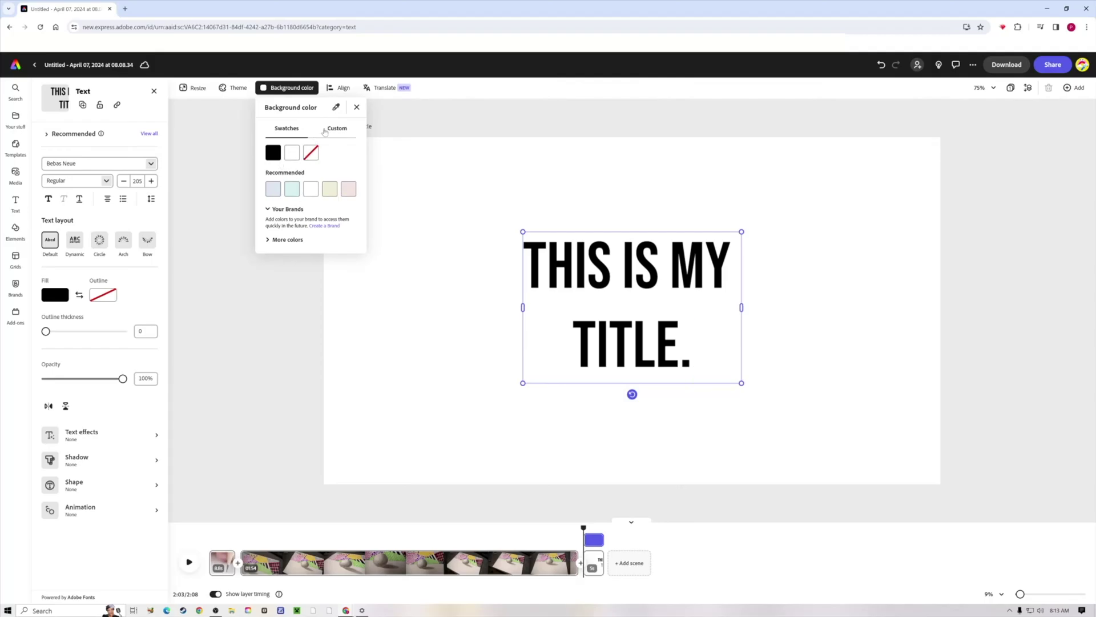
pyautogui.click(326, 132)
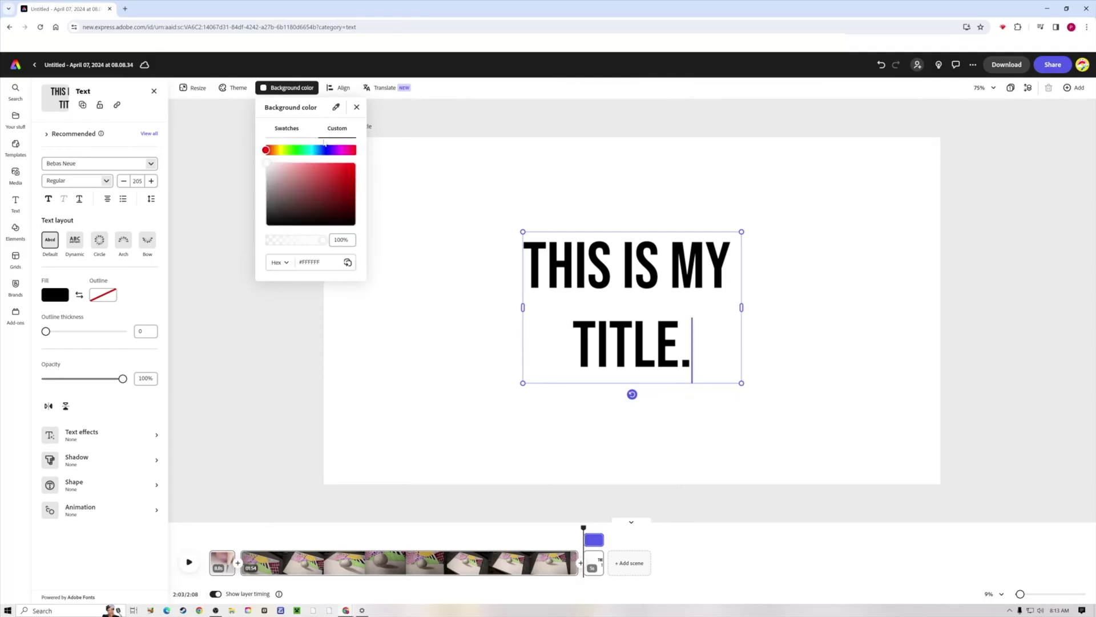
pyautogui.click(276, 150)
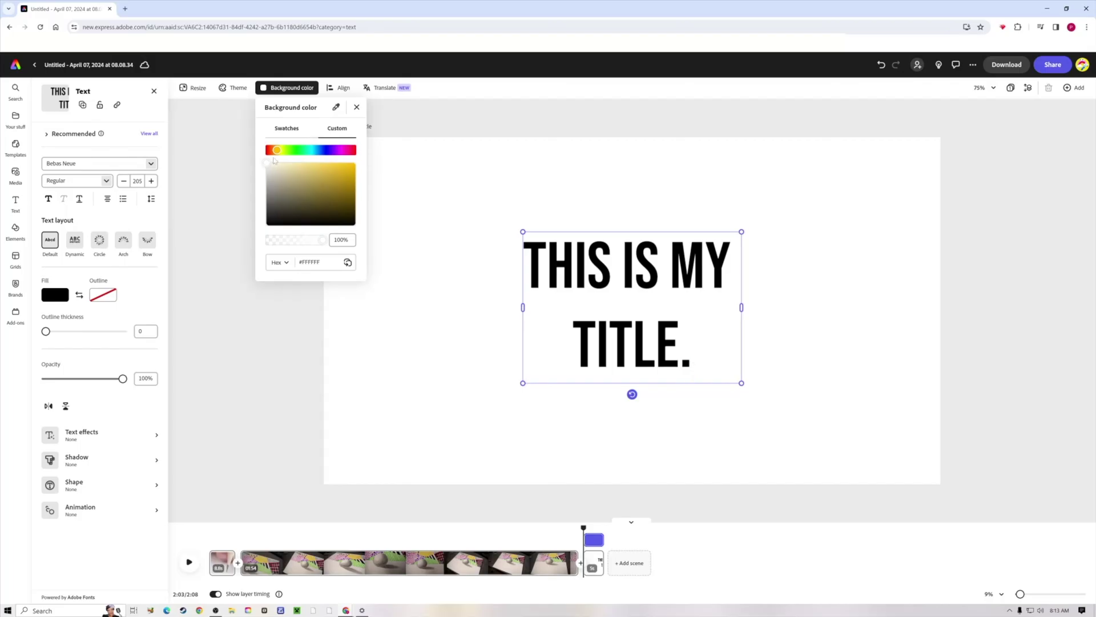
pyautogui.click(276, 151)
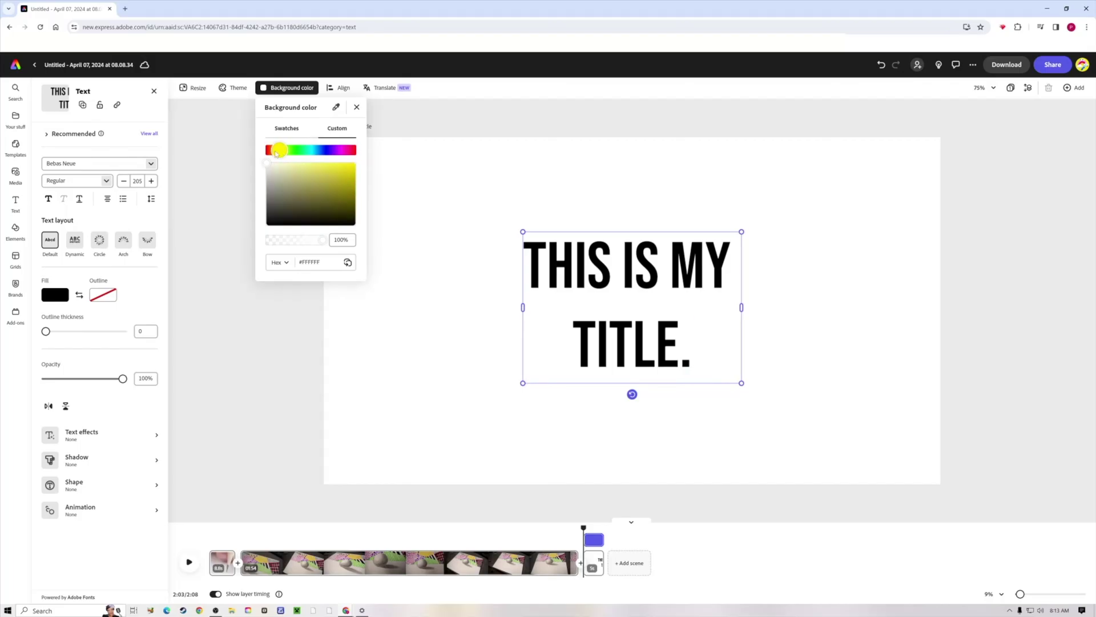
pyautogui.moveTo(269, 165); pyautogui.dragTo(354, 163)
pyautogui.click(593, 573)
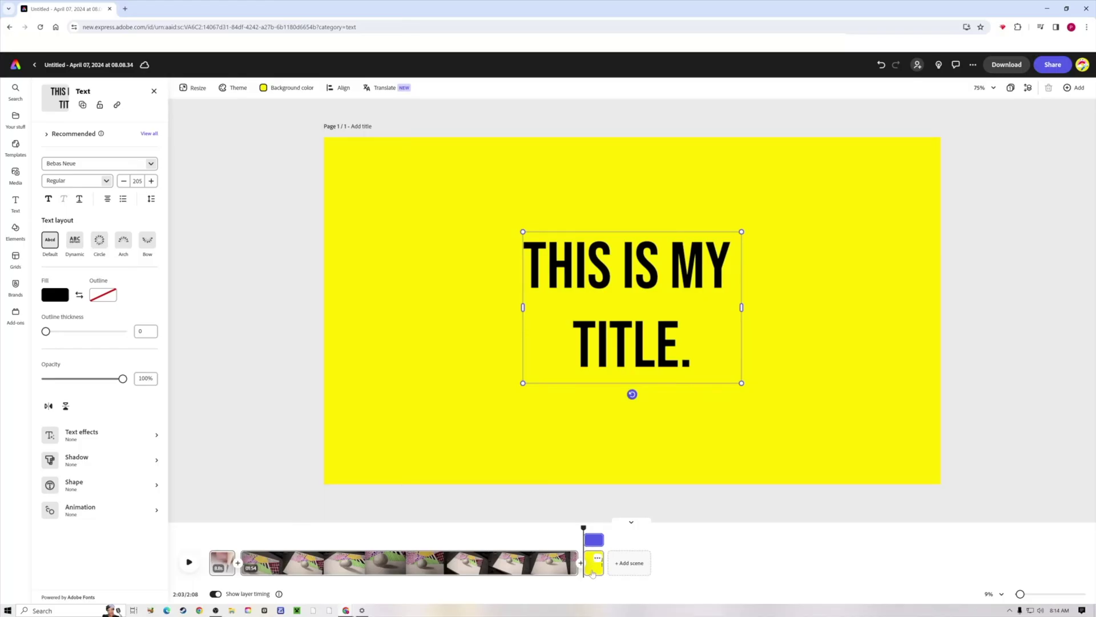
# - Move the yellow title scene ahead of the pencil clip and preview the drawing clips
pyautogui.click(593, 573)
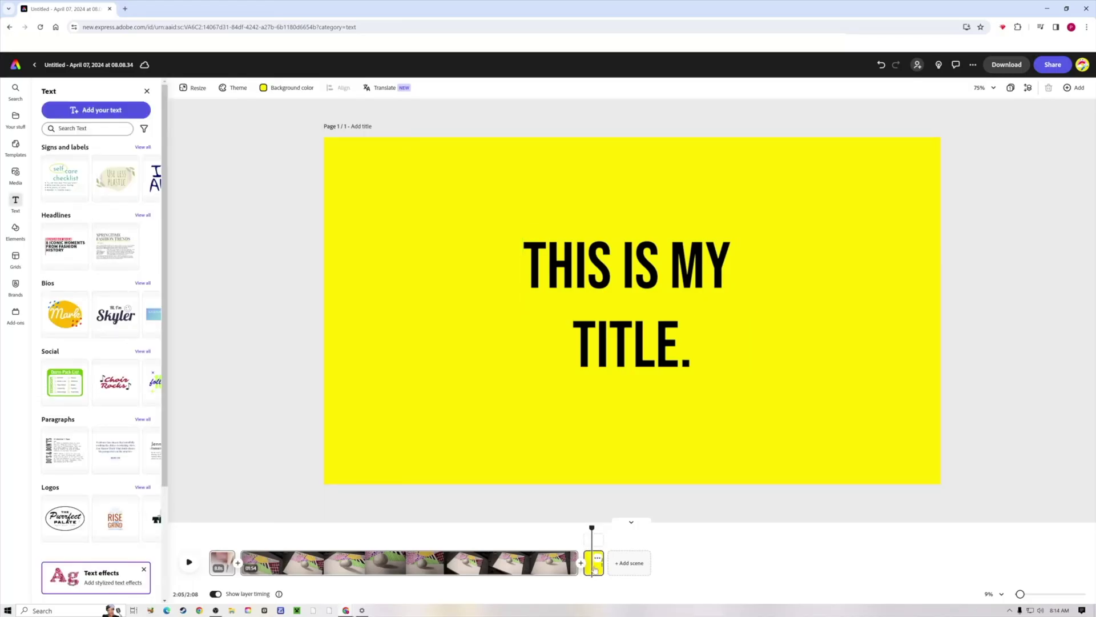
pyautogui.moveTo(594, 569); pyautogui.dragTo(471, 568)
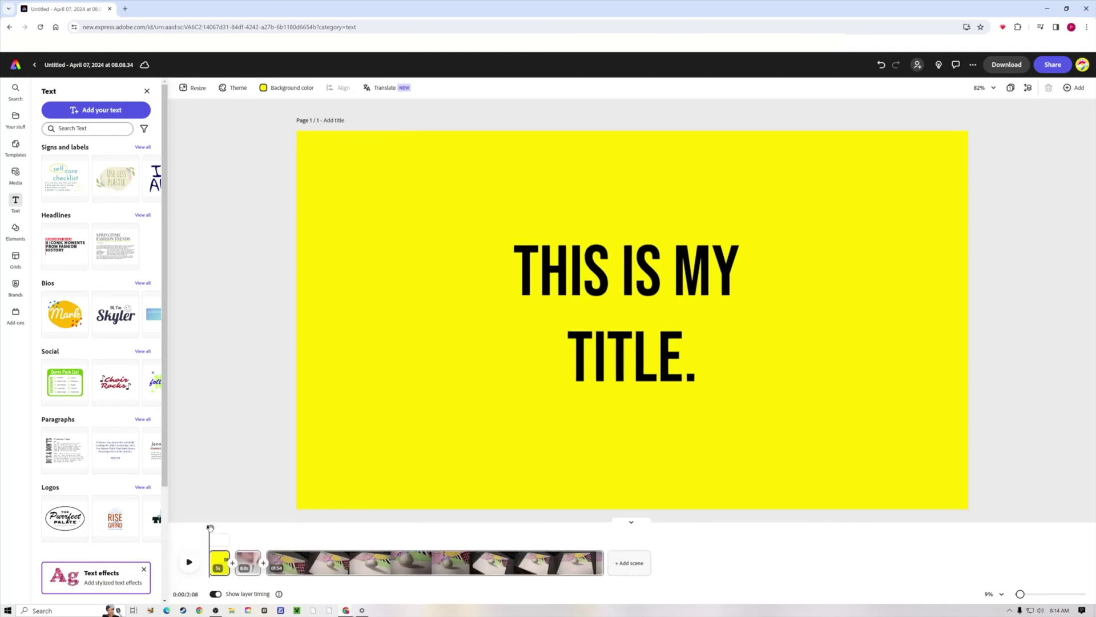
pyautogui.moveTo(209, 527); pyautogui.dragTo(372, 532)
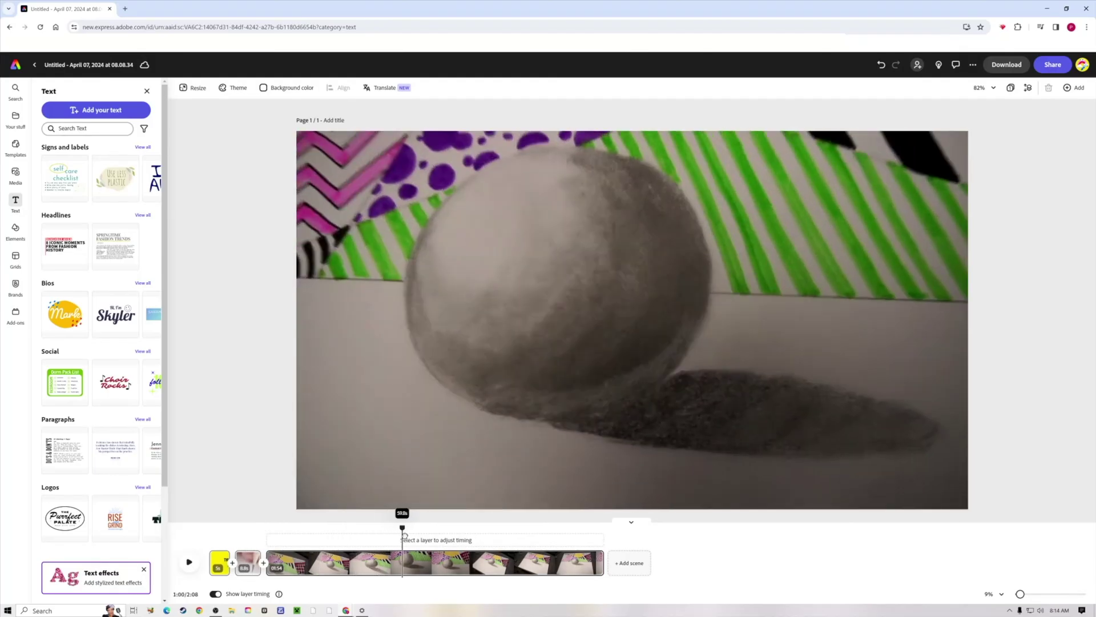
pyautogui.moveTo(404, 535); pyautogui.dragTo(193, 521)
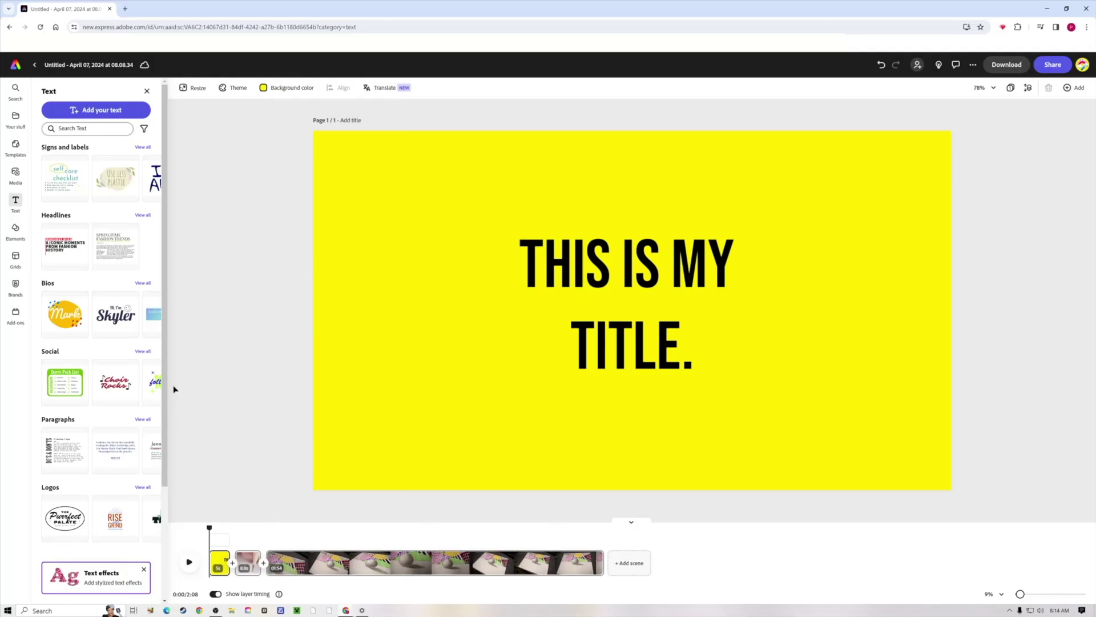
# - Open the media library's Audio tab and start uploading a sound from the device
pyautogui.click(16, 174)
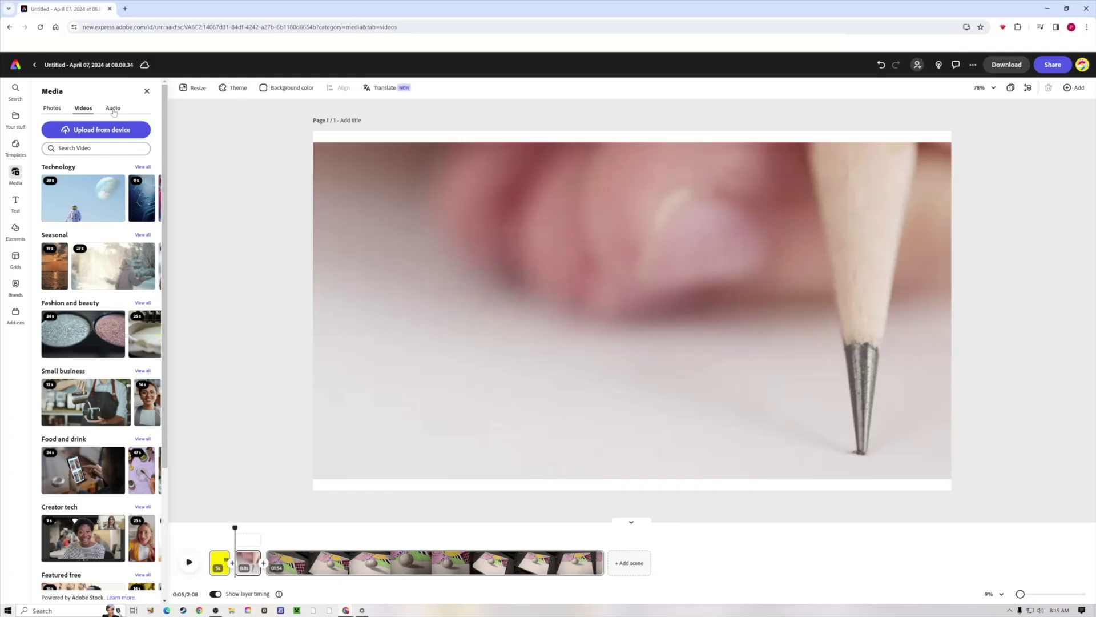
pyautogui.click(114, 109)
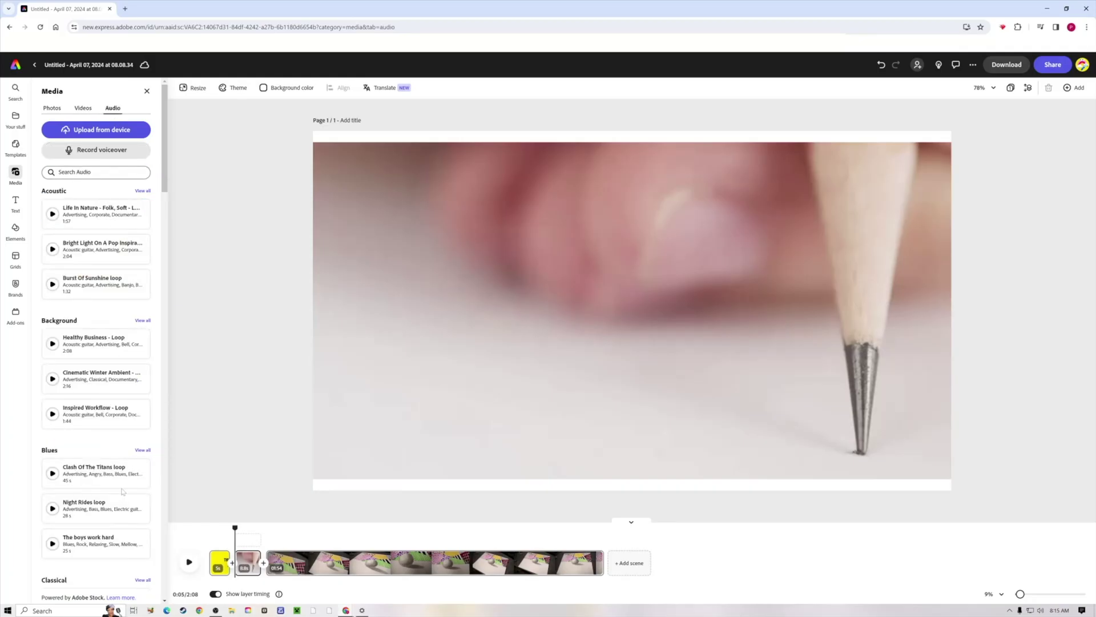
pyautogui.click(107, 130)
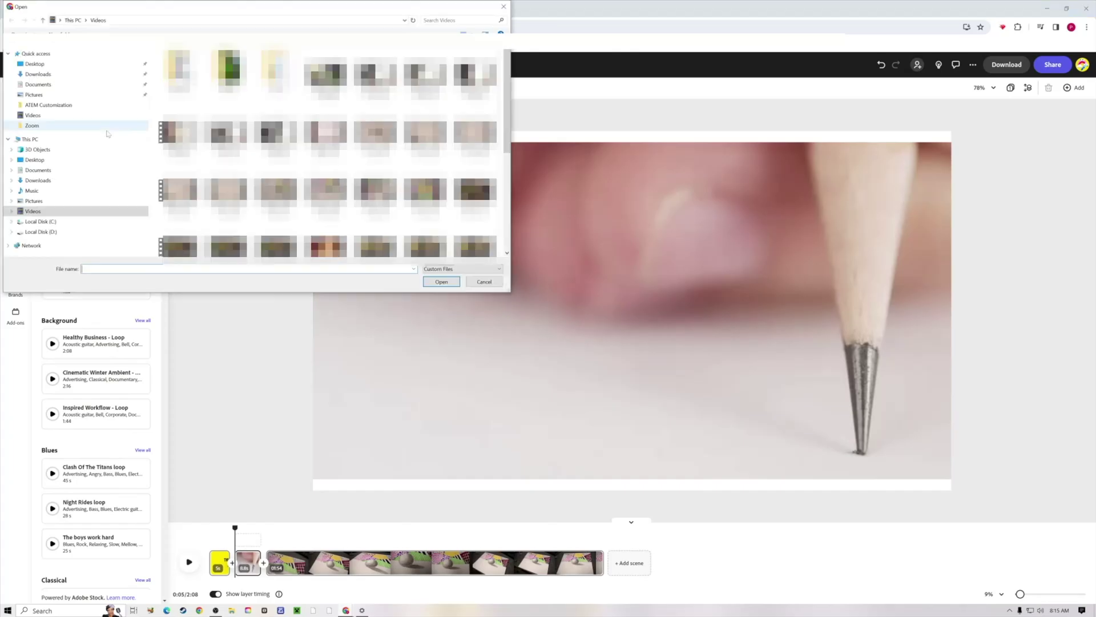
# - Add pencil-foley-write-7-162856 from Downloads as a 4.7s audio clip and select it
pyautogui.click(45, 75)
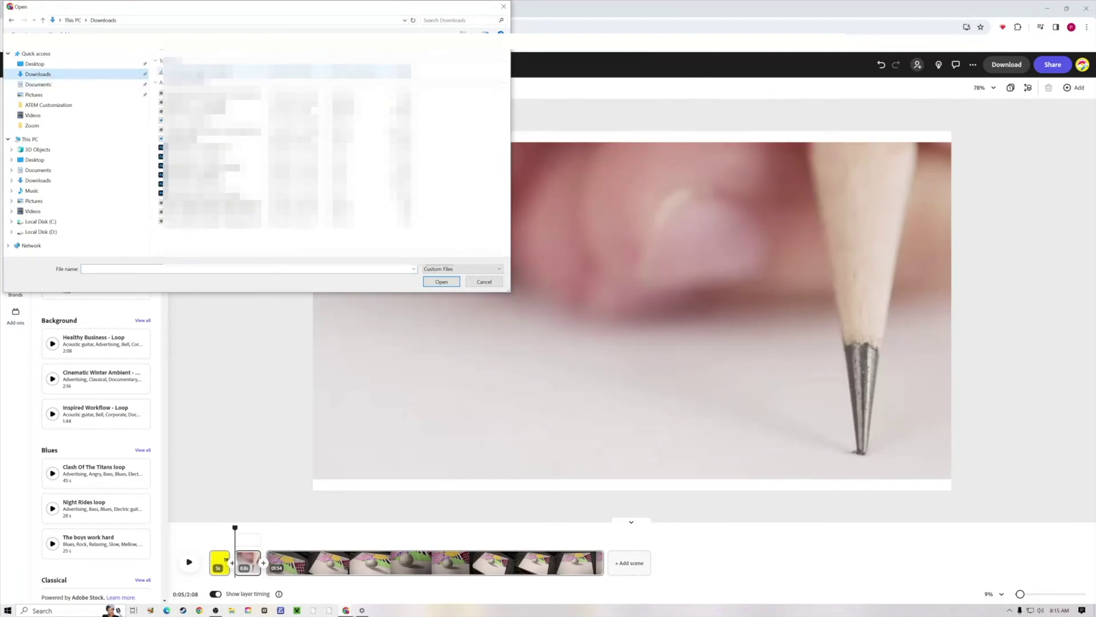
pyautogui.click(274, 72)
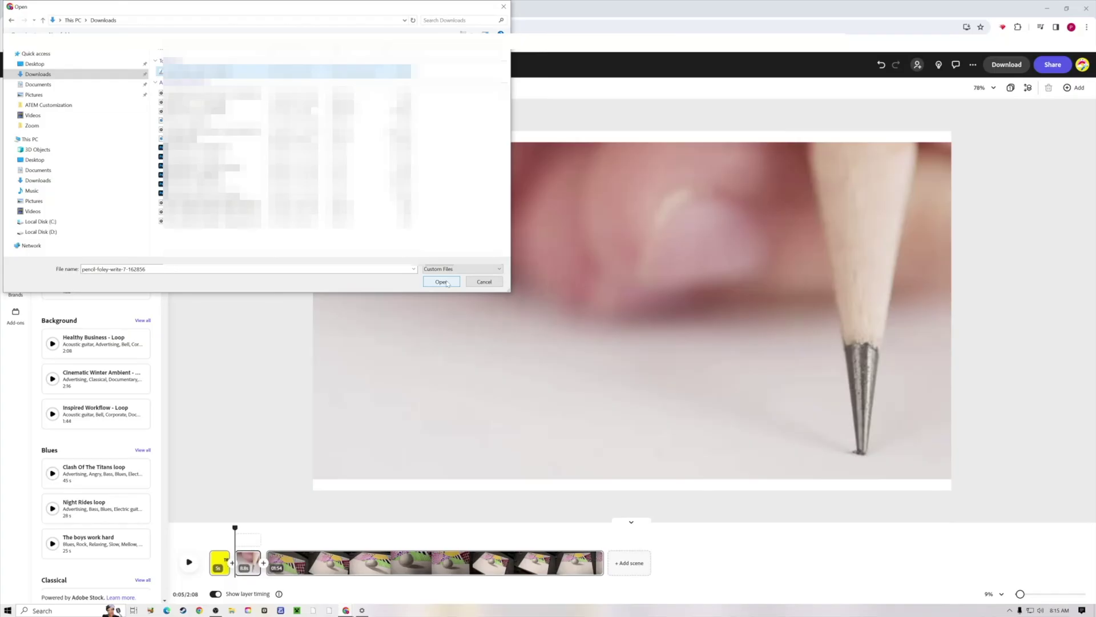
pyautogui.click(442, 282)
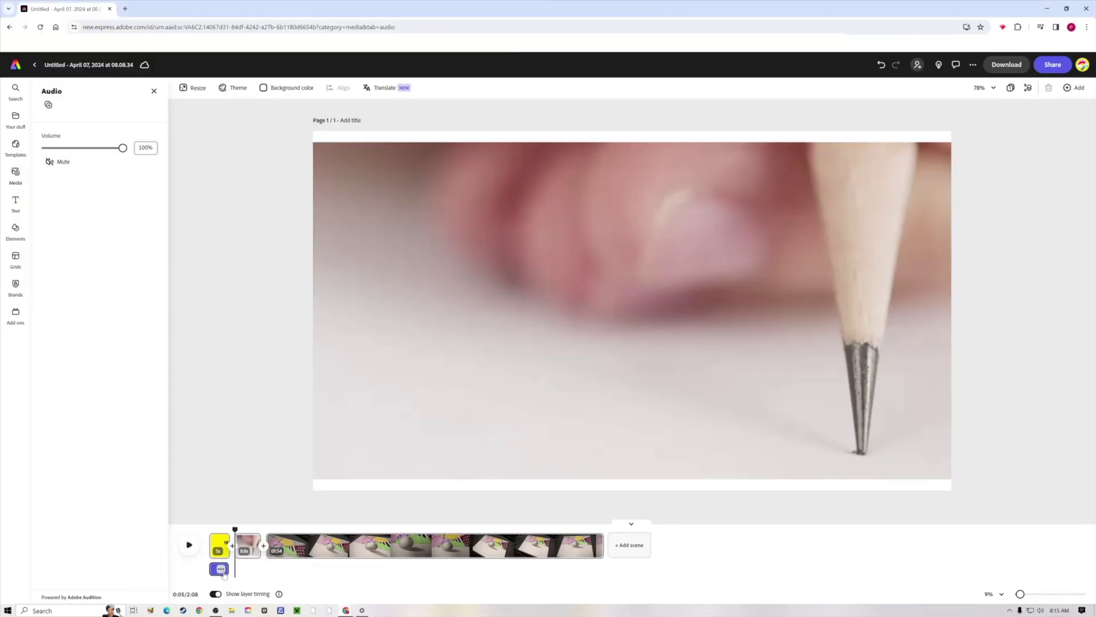
pyautogui.moveTo(235, 531); pyautogui.dragTo(209, 516)
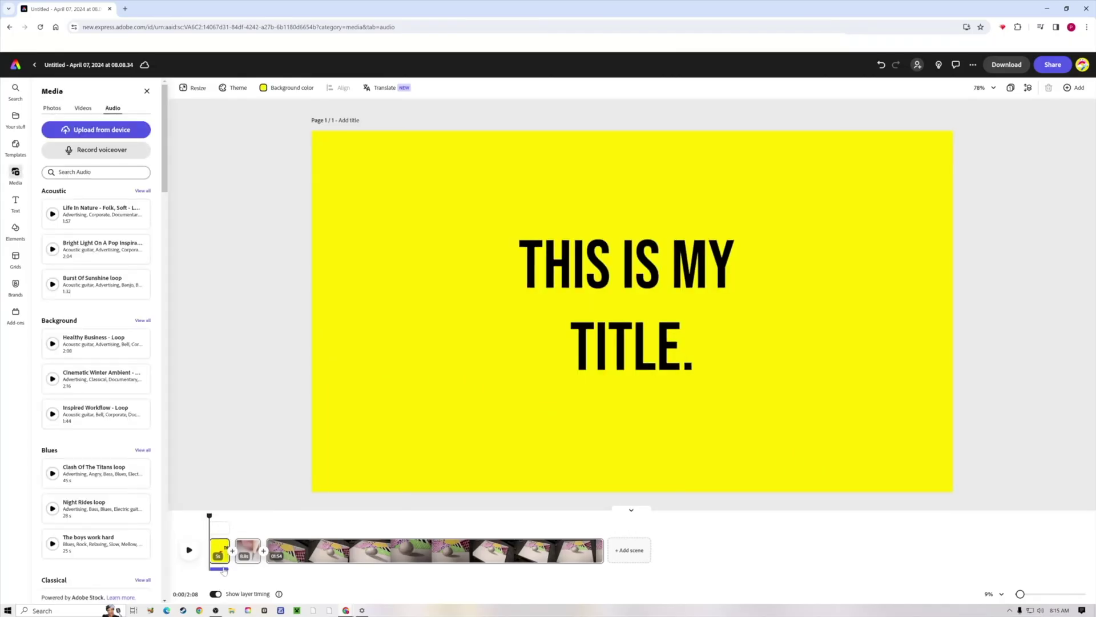
pyautogui.click(223, 569)
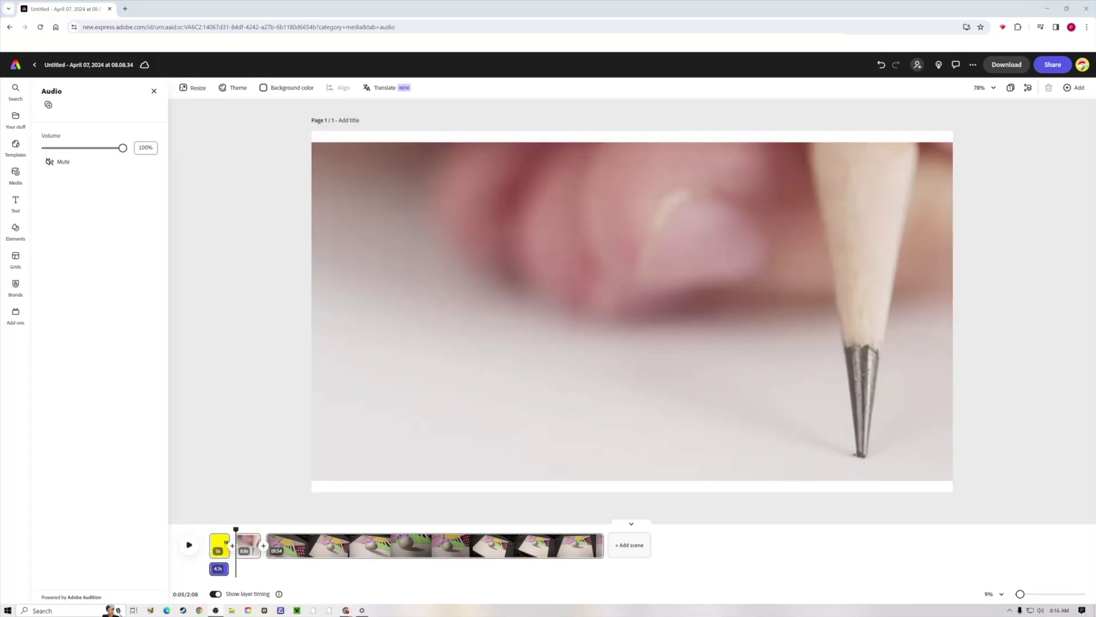
pyautogui.moveTo(220, 569)
# - Move the pencil sound under the pencil-drawing scene, play to check it, and duplicate it
pyautogui.moveTo(222, 573); pyautogui.dragTo(287, 570)
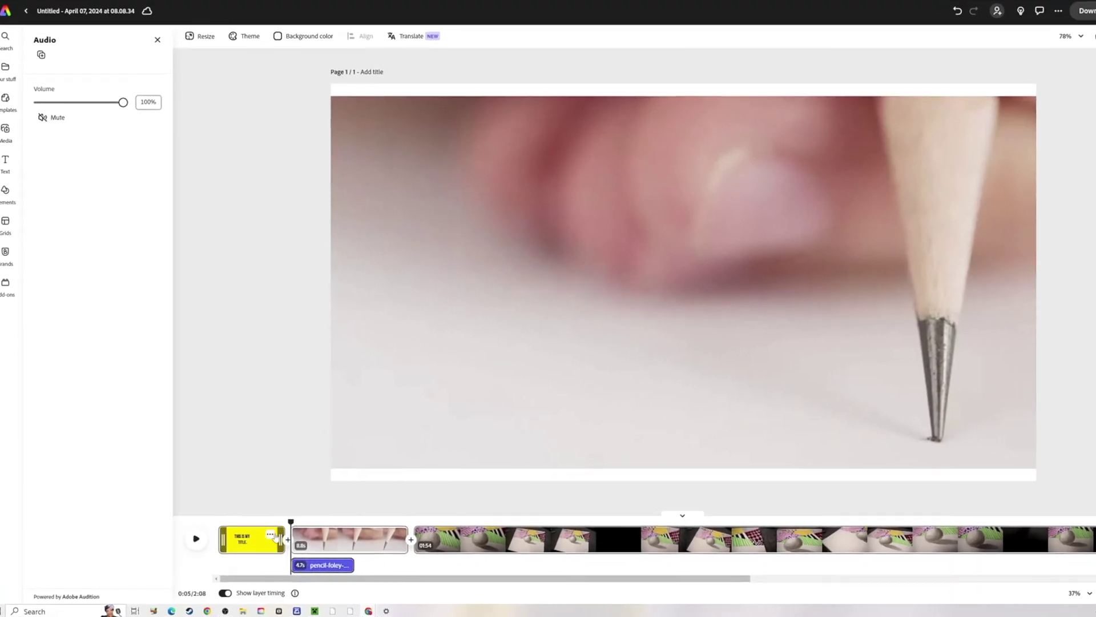
pyautogui.moveTo(296, 519); pyautogui.dragTo(226, 513)
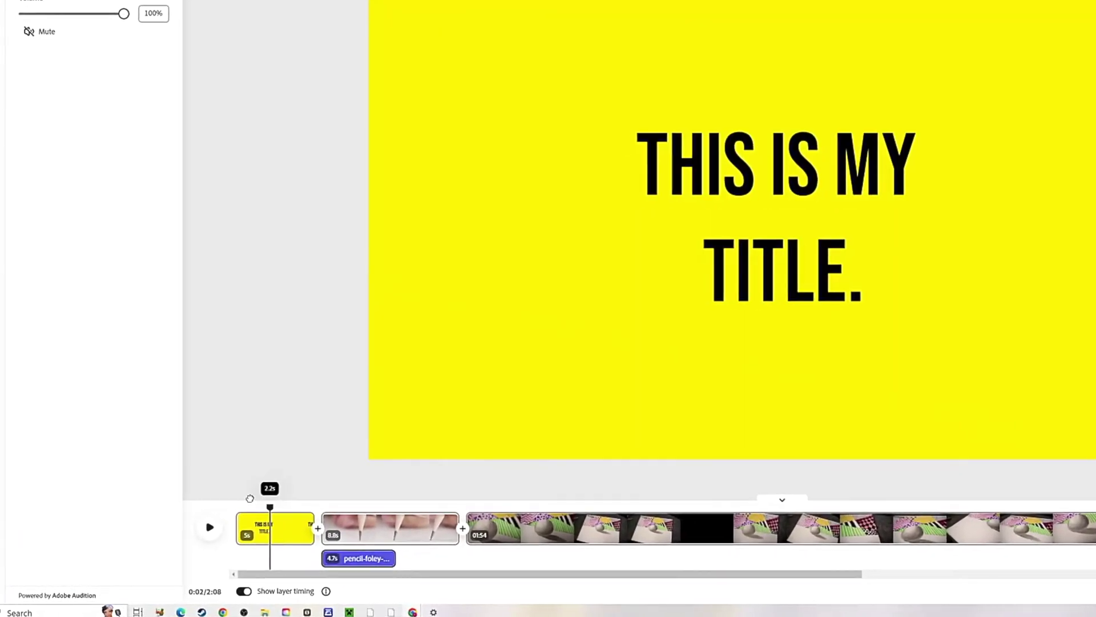
pyautogui.click(216, 521)
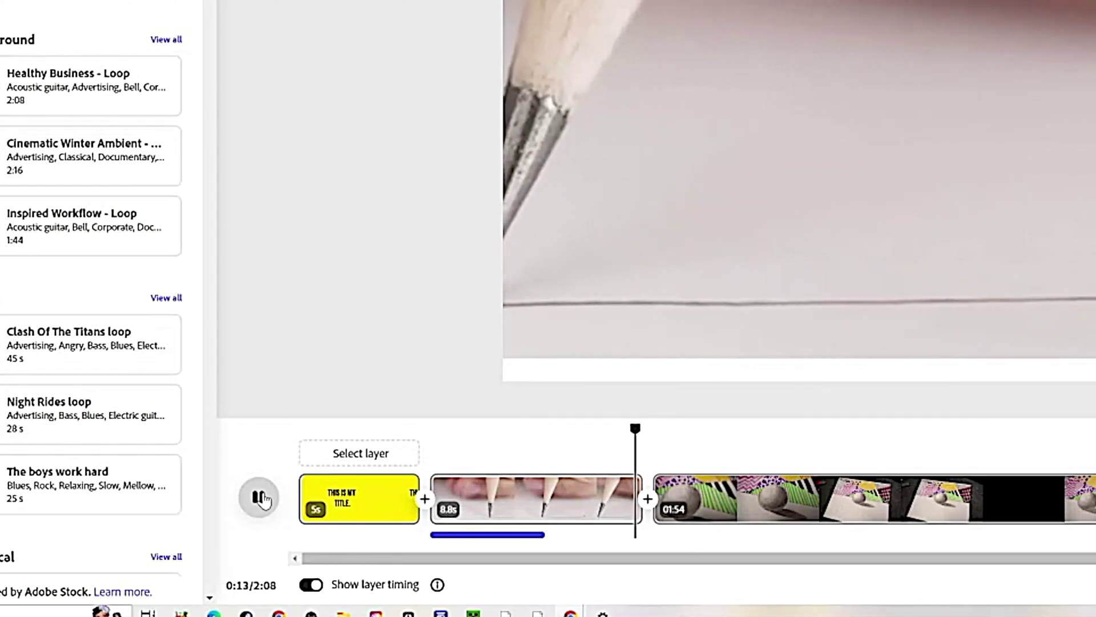
pyautogui.click(260, 502)
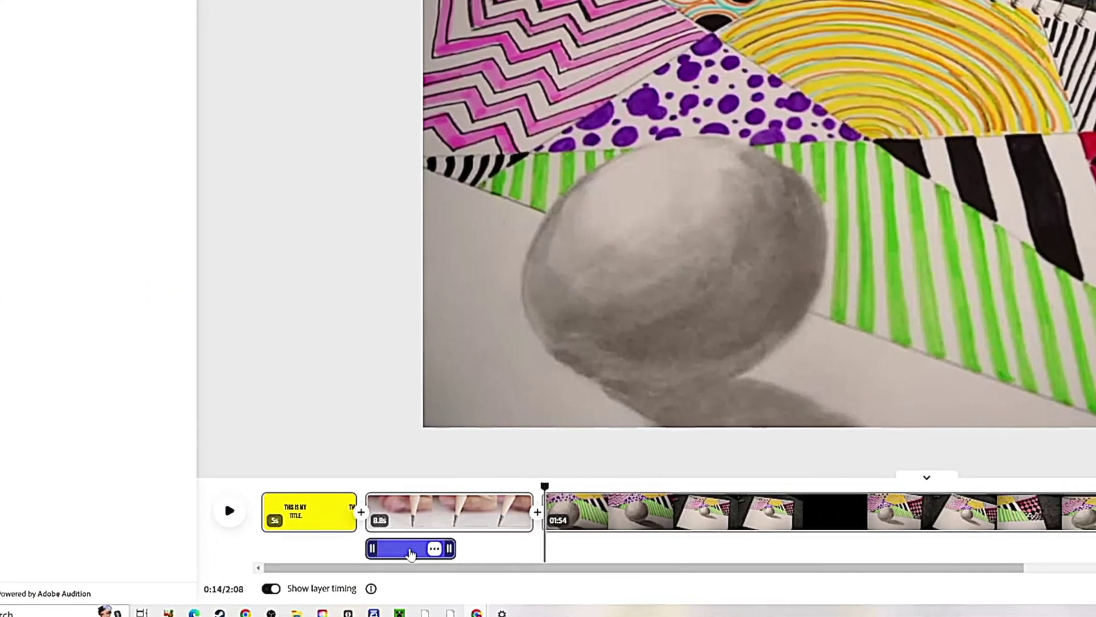
pyautogui.rightClick(410, 553)
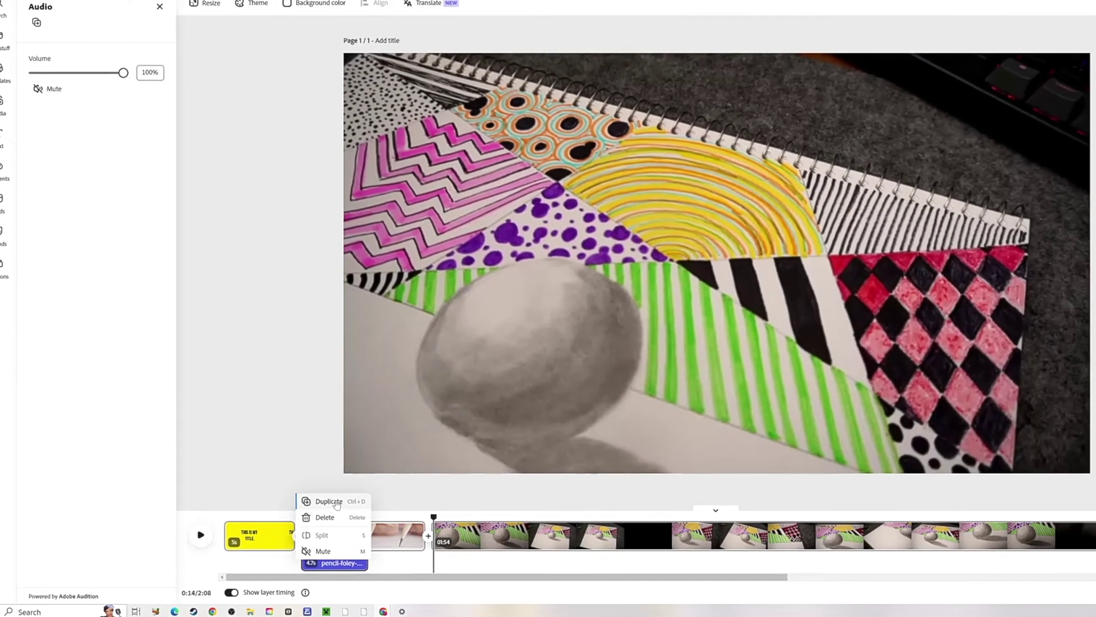
pyautogui.click(323, 510)
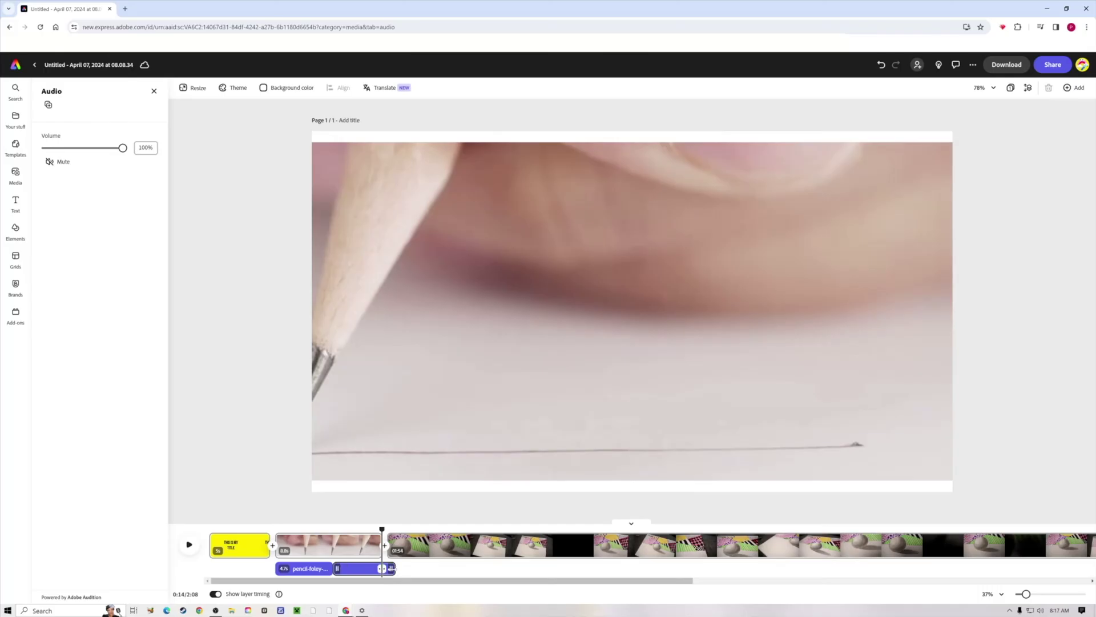
# - Trim the end of the second pencil sound copy and shorten the title scene to 3.8 seconds
pyautogui.click(391, 568)
pyautogui.moveTo(391, 568); pyautogui.dragTo(381, 568)
pyautogui.click(189, 544)
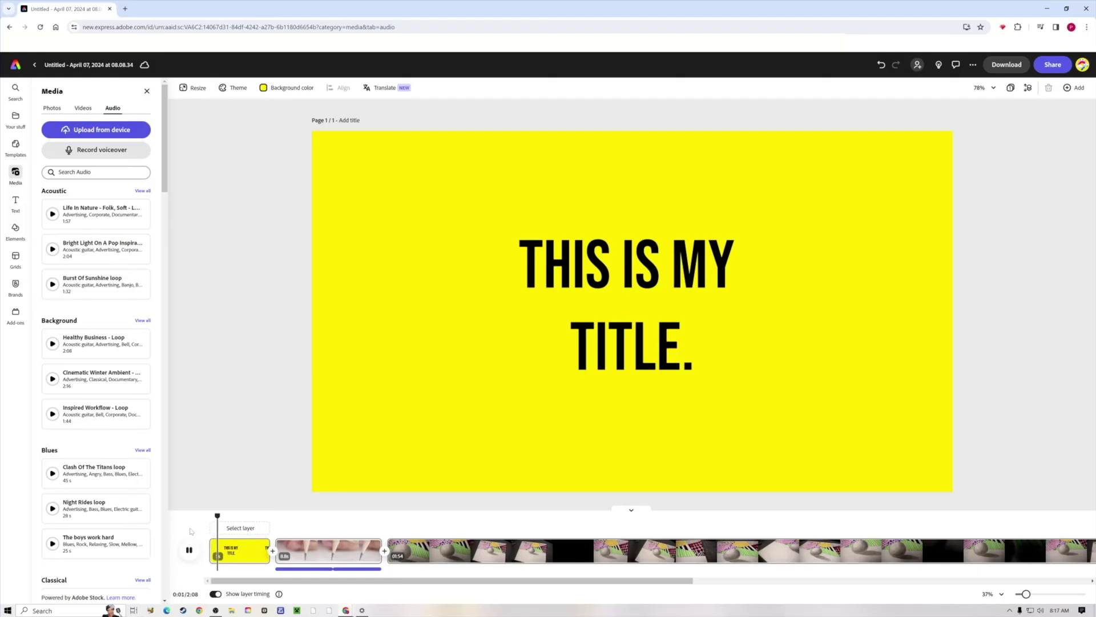
pyautogui.press('space')
pyautogui.moveTo(256, 546)
pyautogui.mouseDown()
pyautogui.moveTo(251, 531)
pyautogui.moveTo(303, 517)
pyautogui.mouseUp()
pyautogui.moveTo(231, 556)
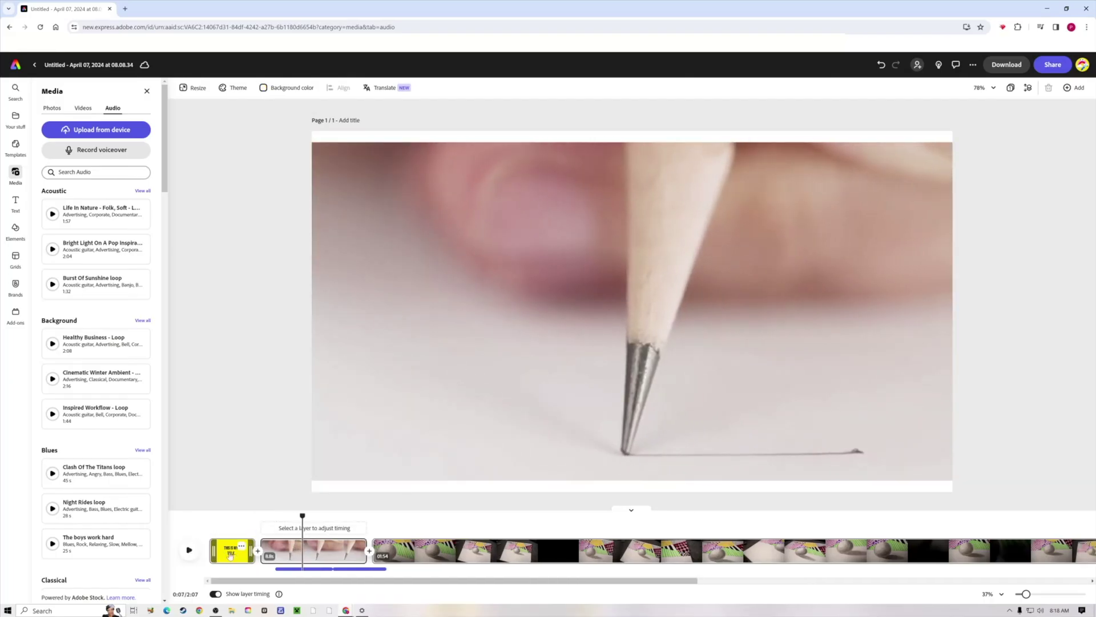
# - Slide the second pencil sound left so it starts right where the first ends
pyautogui.click(324, 569)
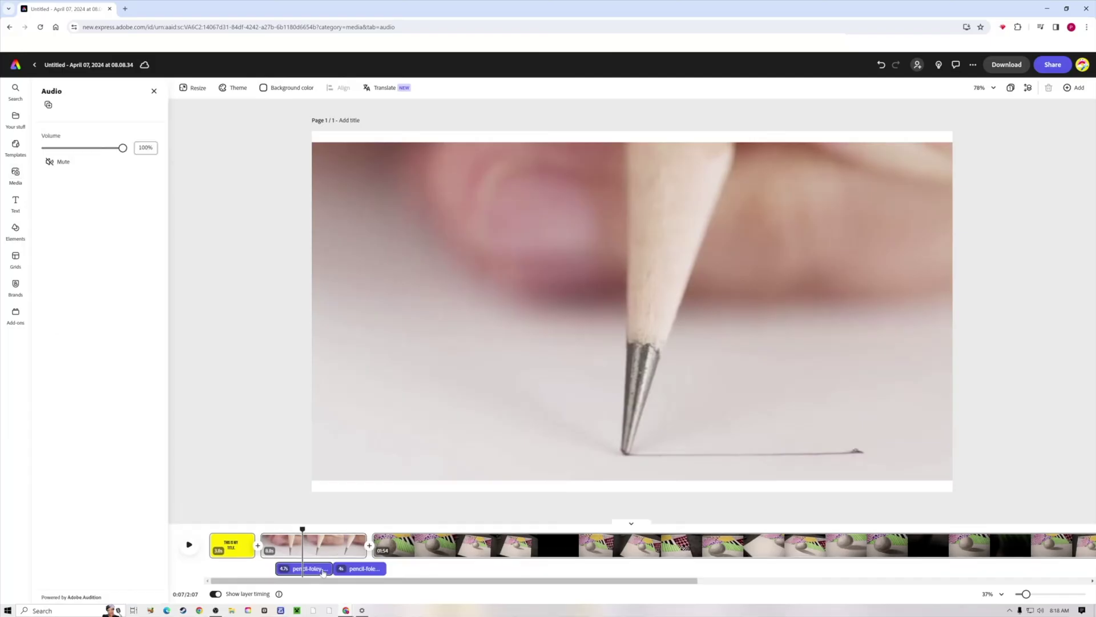
pyautogui.moveTo(318, 571)
pyautogui.mouseDown()
pyautogui.moveTo(296, 569)
pyautogui.moveTo(335, 569)
pyautogui.mouseUp()
pyautogui.click(363, 521)
pyautogui.click(327, 569)
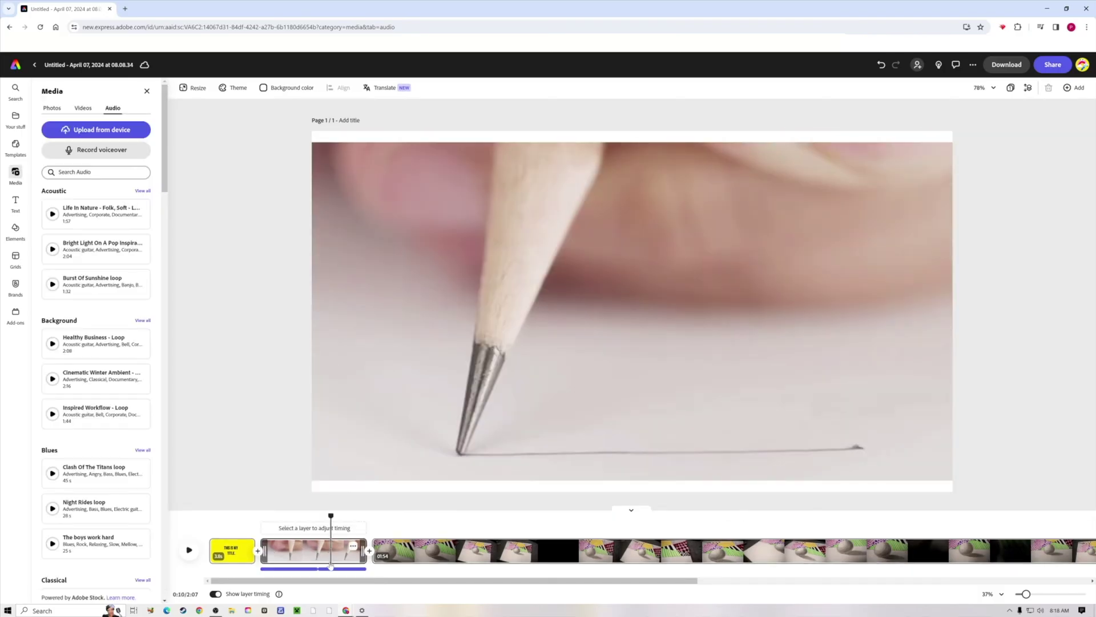
pyautogui.click(327, 570)
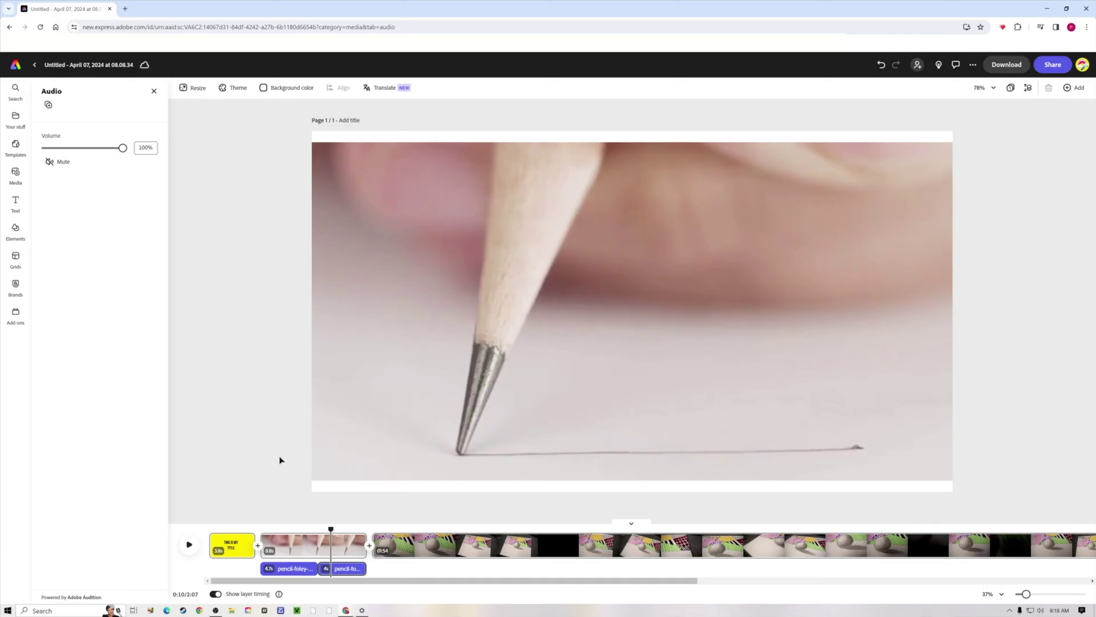
pyautogui.click(347, 568)
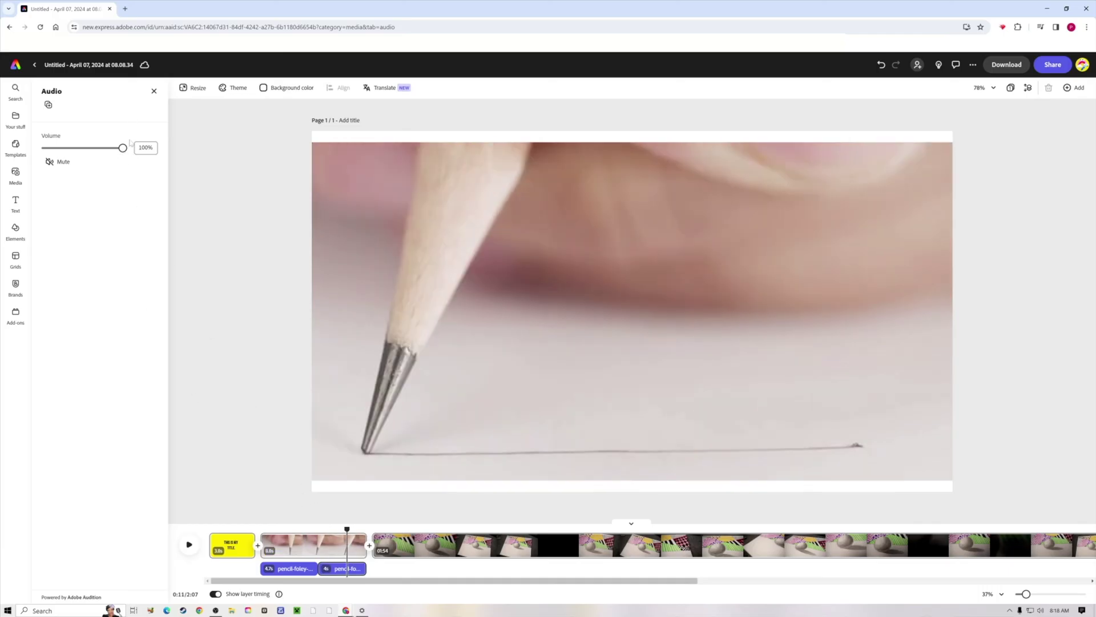
# - Lower the pencil foley clip's volume to 29% and close its volume settings
pyautogui.moveTo(122, 152); pyautogui.dragTo(75, 152)
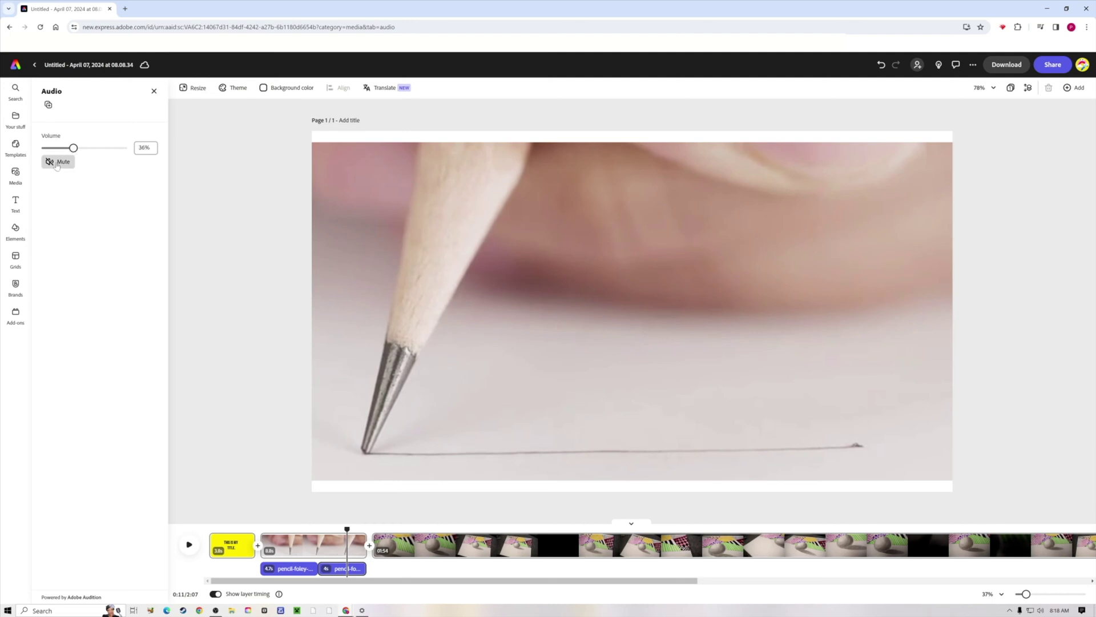
pyautogui.moveTo(354, 540)
pyautogui.moveTo(74, 148)
pyautogui.mouseDown()
pyautogui.moveTo(47, 152)
pyautogui.moveTo(61, 150)
pyautogui.mouseUp()
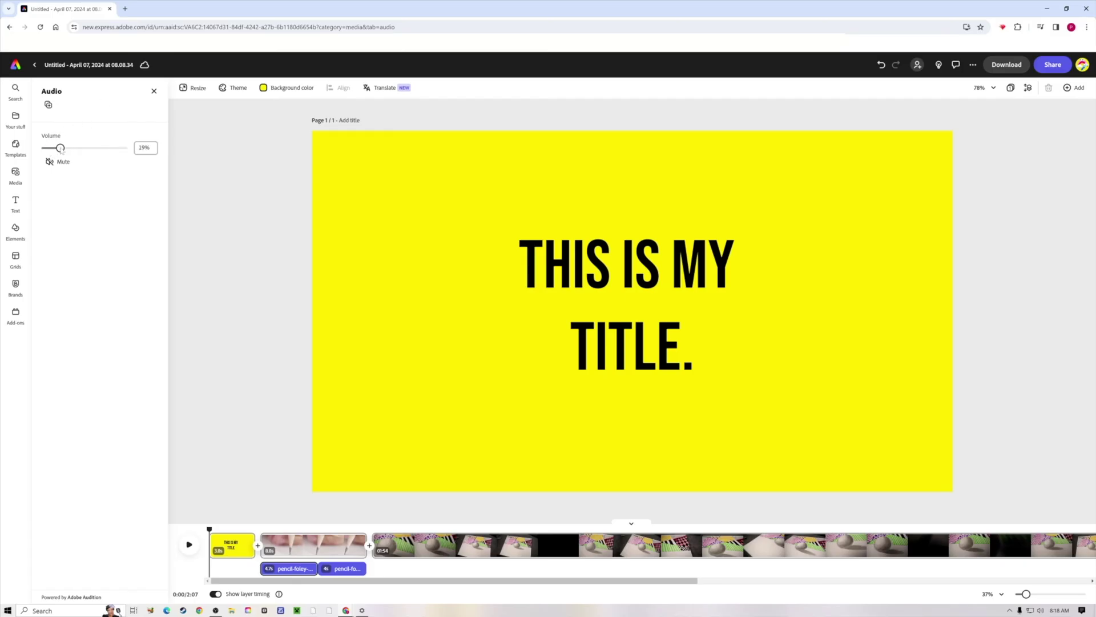
pyautogui.click(154, 91)
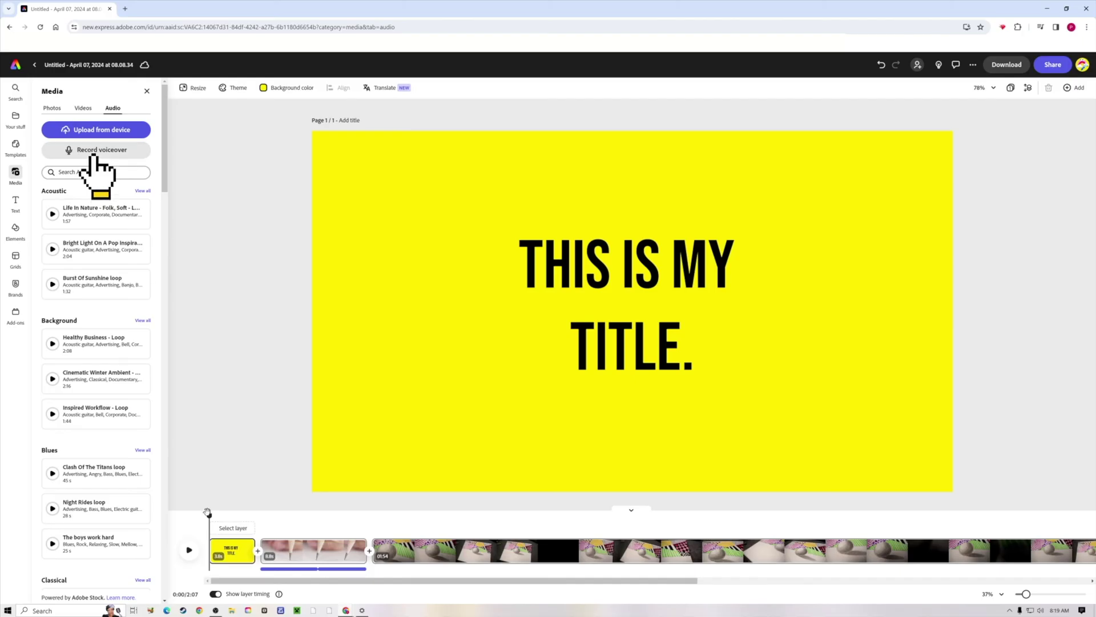
# - Record a short voiceover, allowing microphone access for this session
pyautogui.moveTo(210, 516)
pyautogui.mouseDown()
pyautogui.moveTo(384, 517)
pyautogui.moveTo(209, 517)
pyautogui.mouseUp()
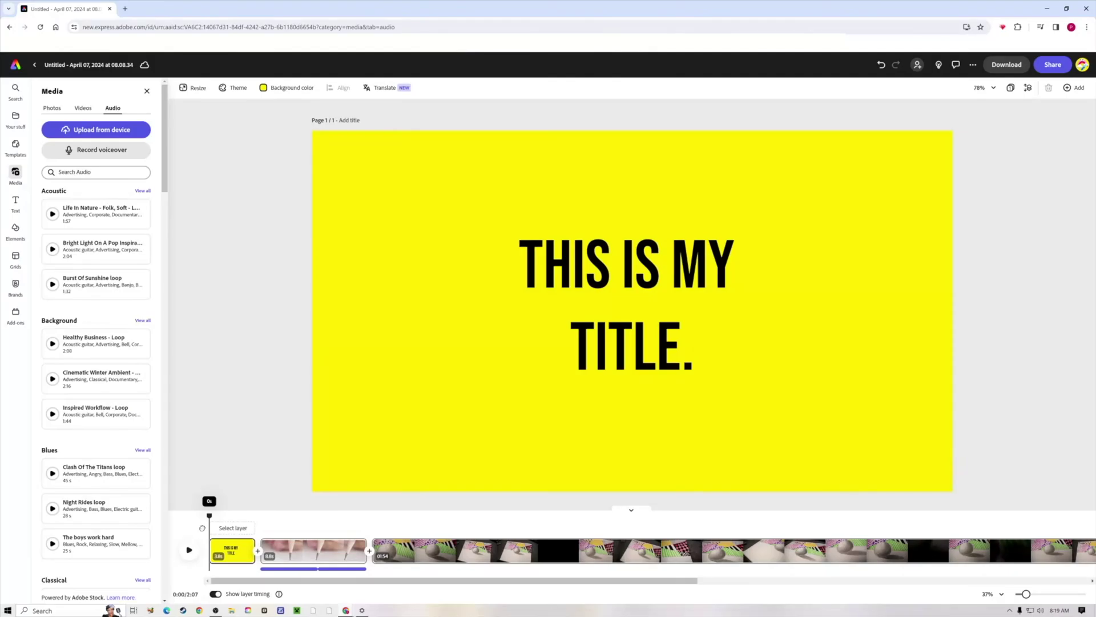
pyautogui.click(112, 150)
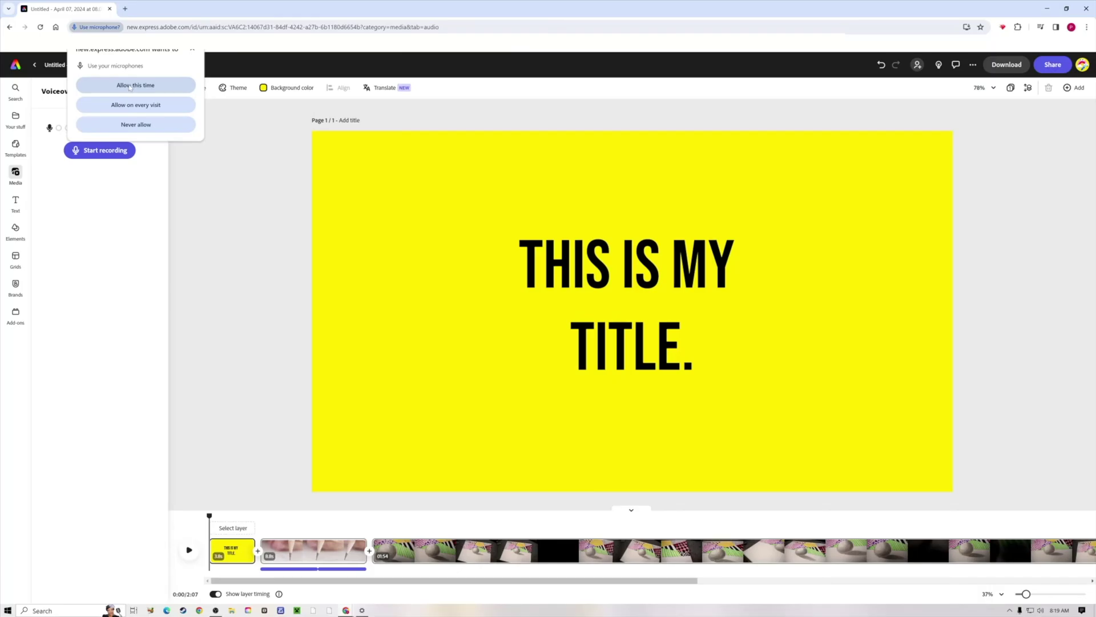
pyautogui.click(130, 85)
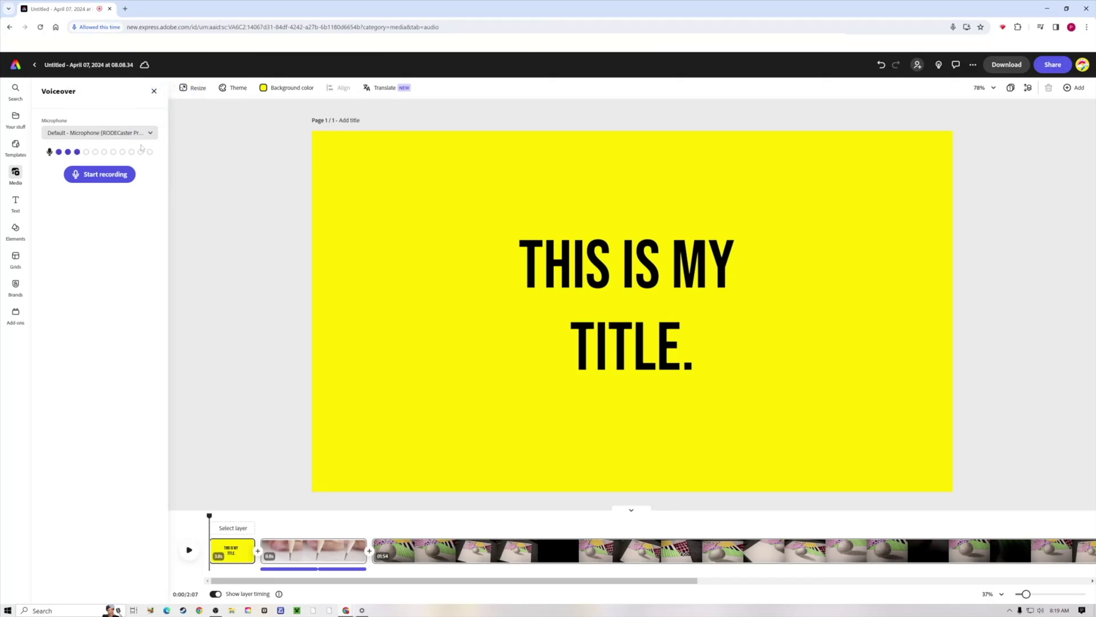
pyautogui.click(98, 174)
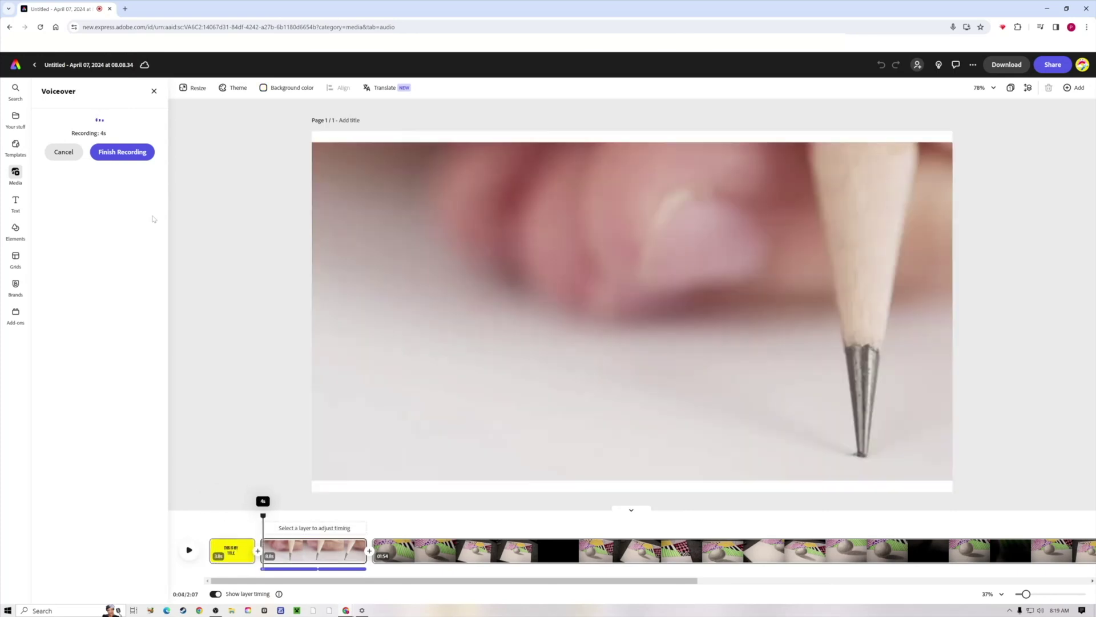
pyautogui.click(122, 152)
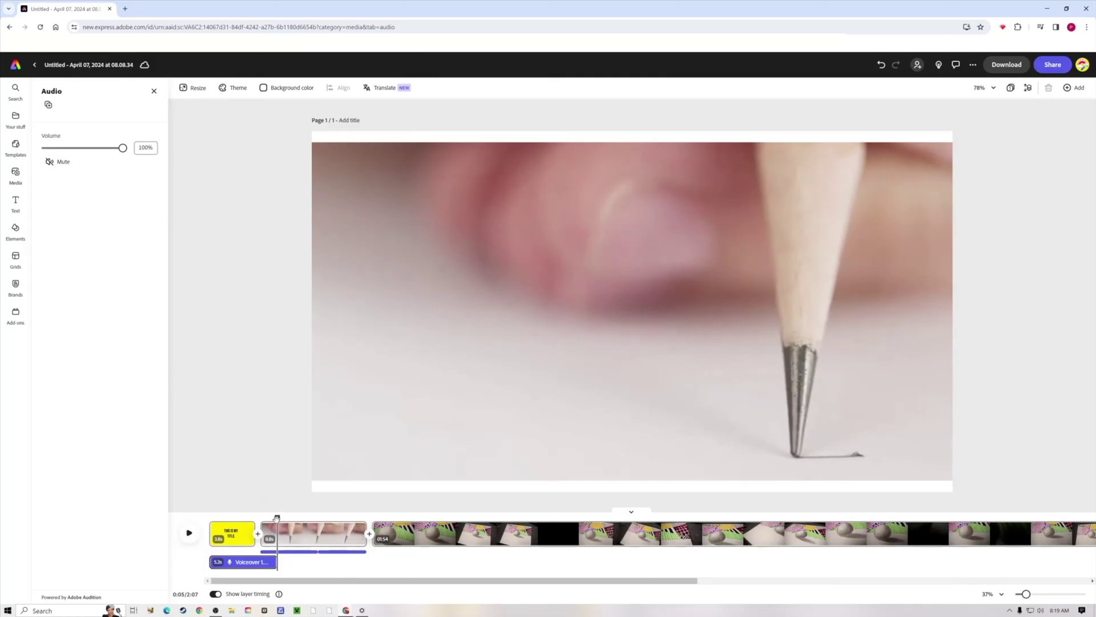
# - Rewind to the start and play the video back to hear the voiceover
pyautogui.moveTo(276, 518); pyautogui.dragTo(209, 511)
pyautogui.click(193, 510)
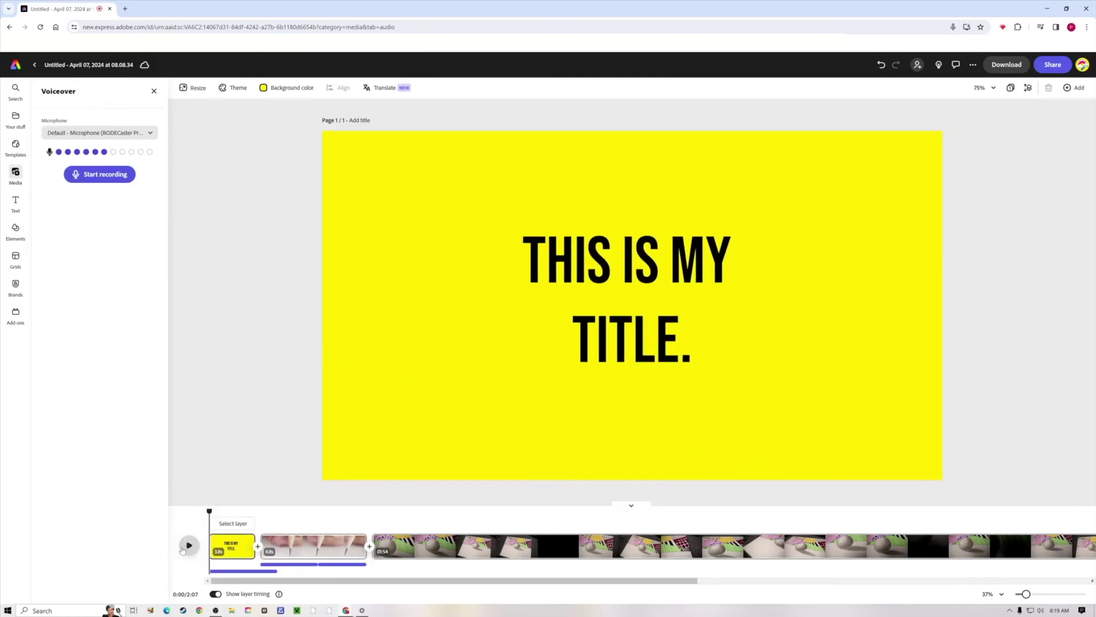
pyautogui.click(184, 548)
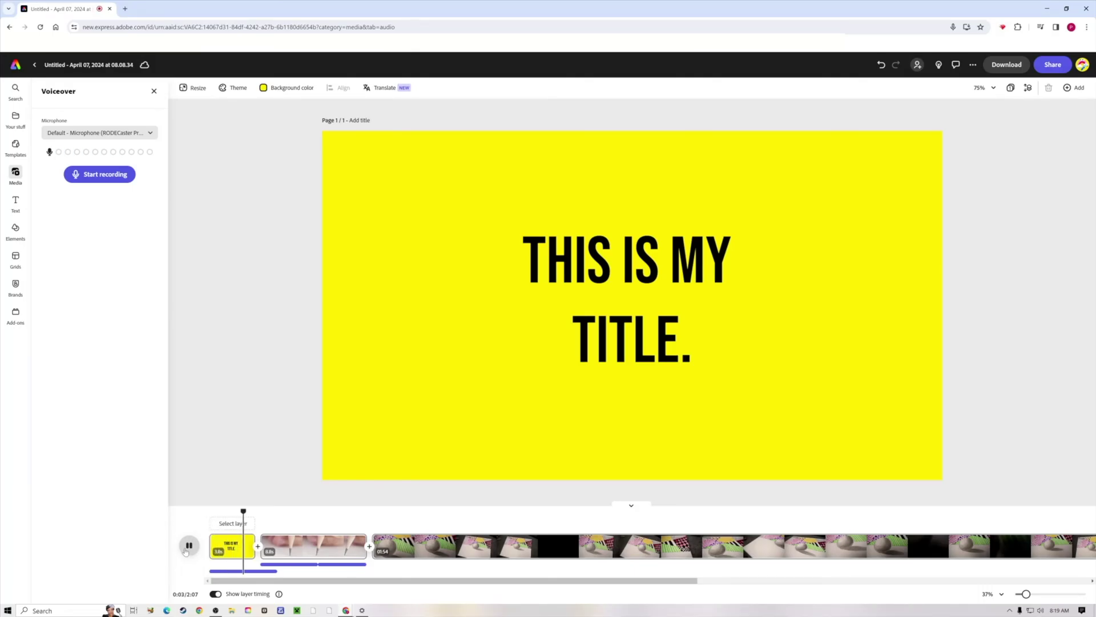
pyautogui.click(188, 545)
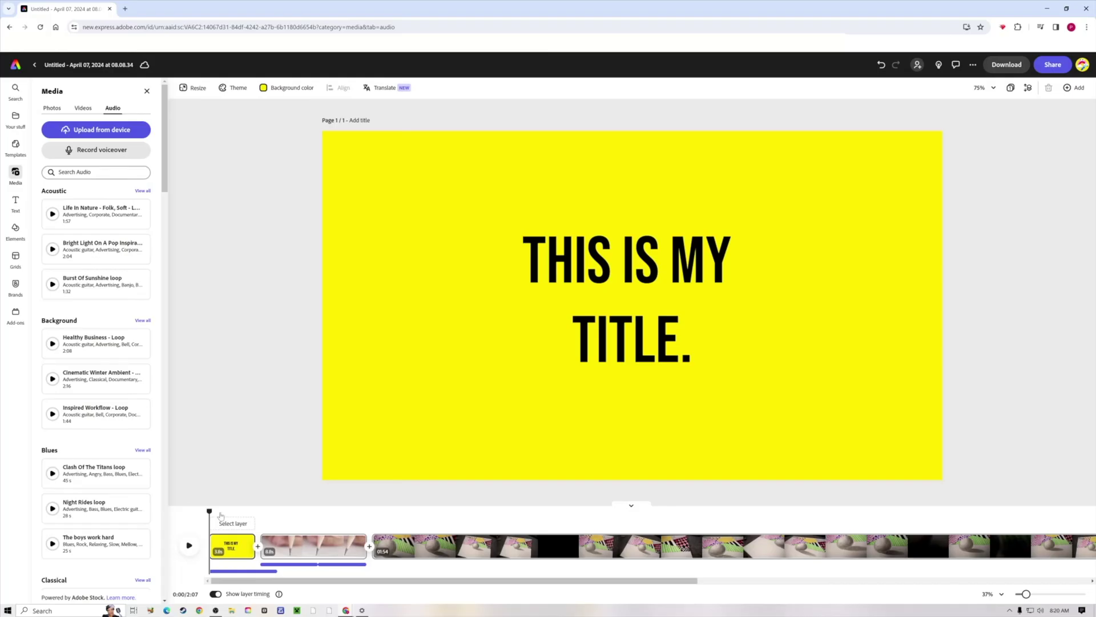
pyautogui.moveTo(211, 512)
pyautogui.mouseDown()
pyautogui.moveTo(276, 511)
pyautogui.moveTo(222, 530)
pyautogui.moveTo(288, 529)
pyautogui.moveTo(198, 528)
pyautogui.mouseUp()
pyautogui.click(97, 172)
# - Search stock audio for 'happy', preview a track and add Happy Family Loop
pyautogui.write('happy')
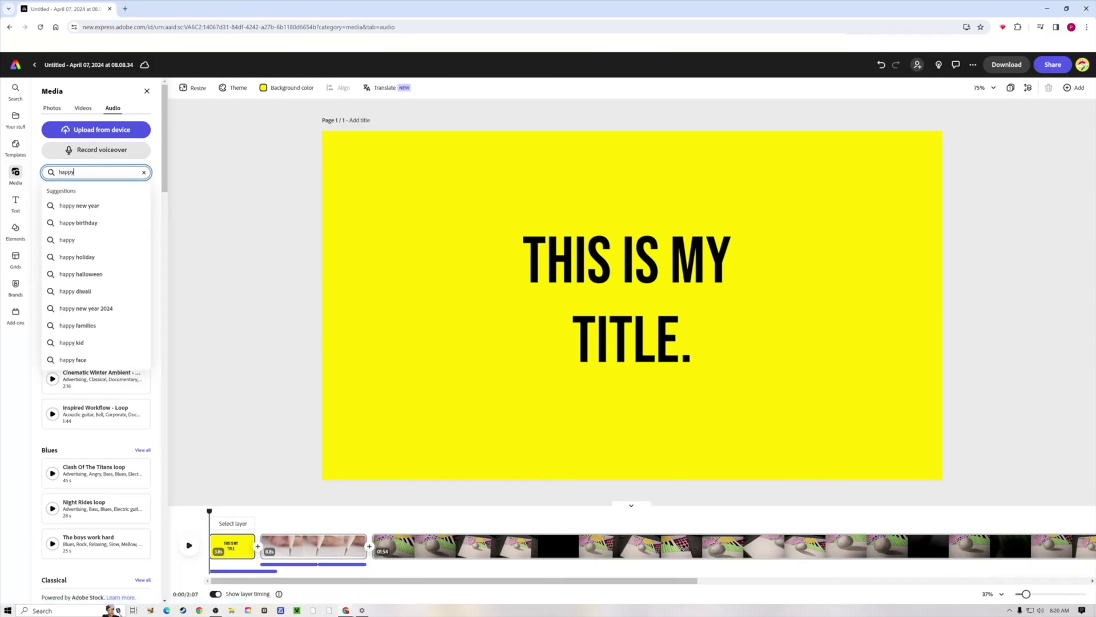
pyautogui.press('Return')
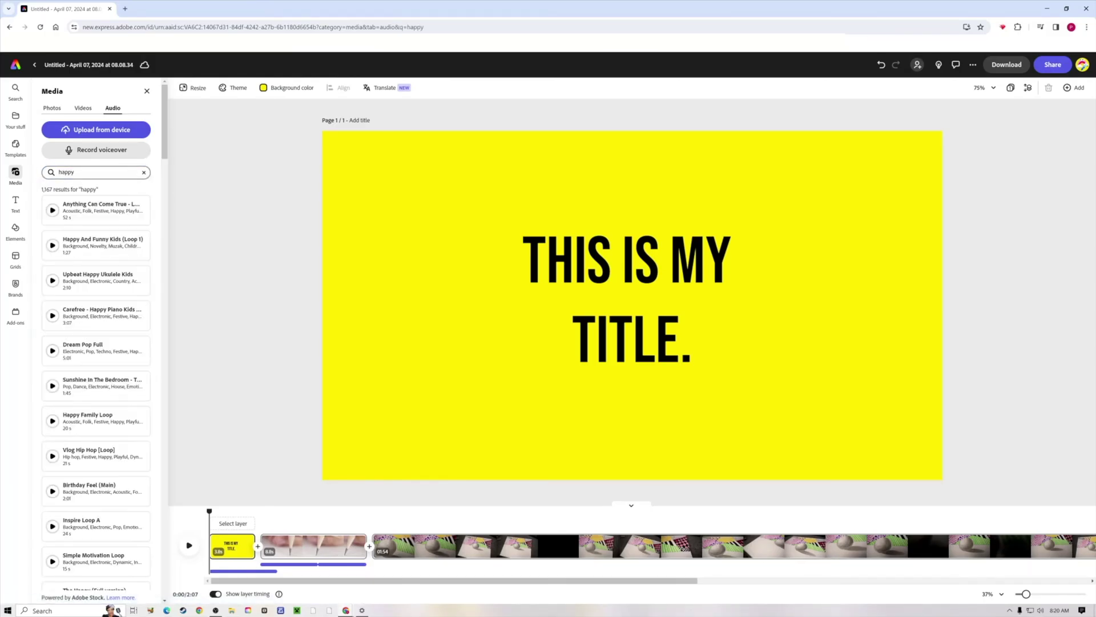
pyautogui.click(53, 210)
pyautogui.click(75, 420)
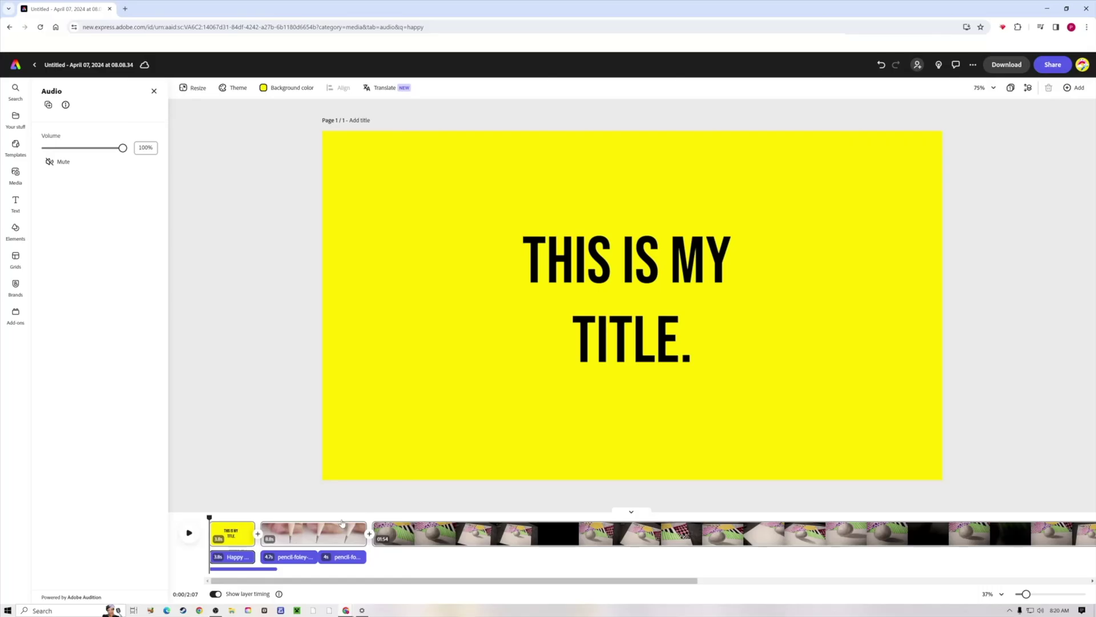
# - Turn the pencil sound clip down to 36% and add the Happy Family Loop track
pyautogui.moveTo(224, 556)
pyautogui.click(356, 516)
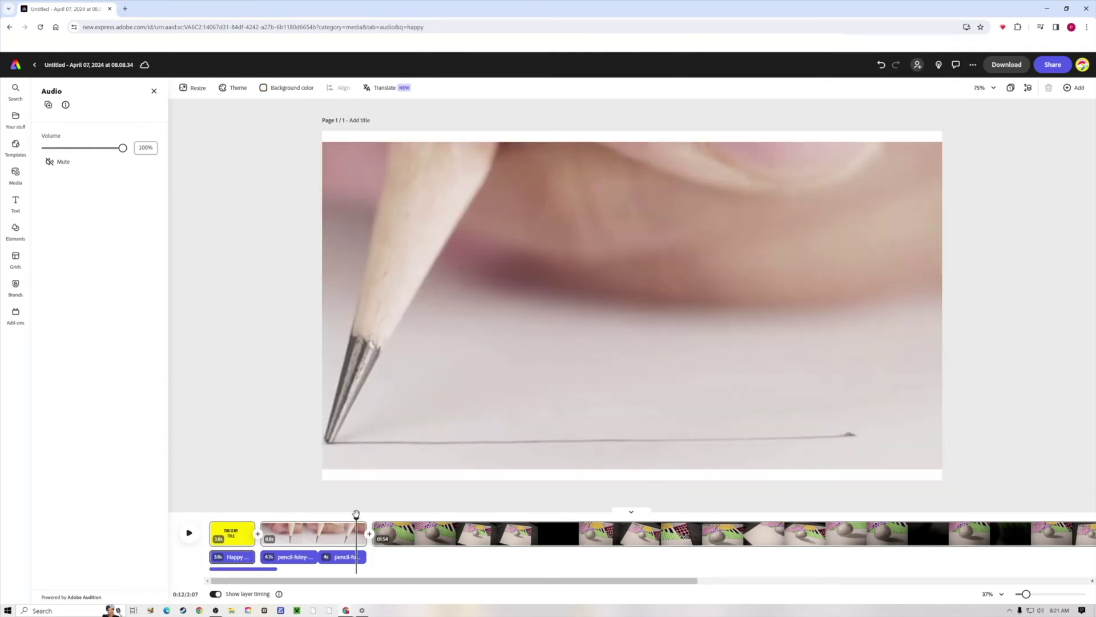
pyautogui.moveTo(356, 514); pyautogui.dragTo(339, 518)
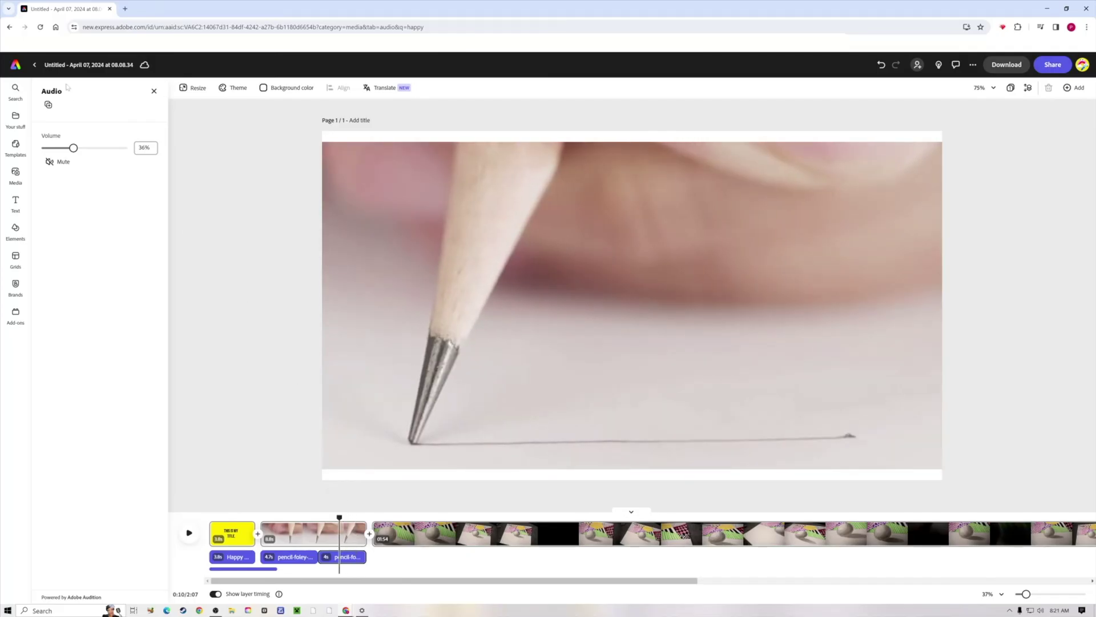
pyautogui.click(154, 91)
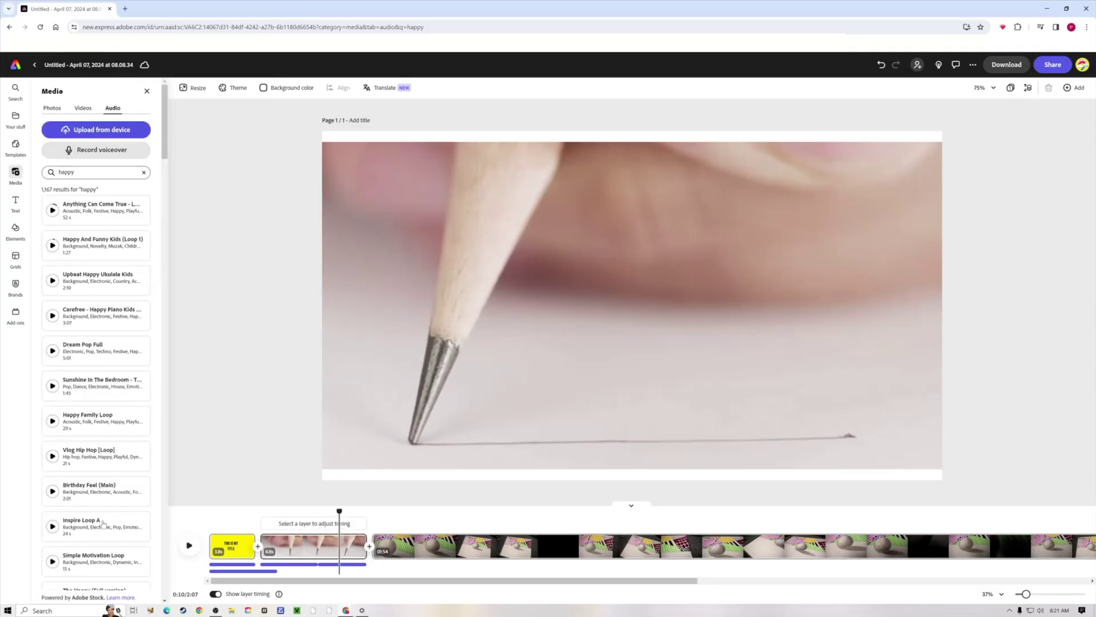
pyautogui.click(102, 423)
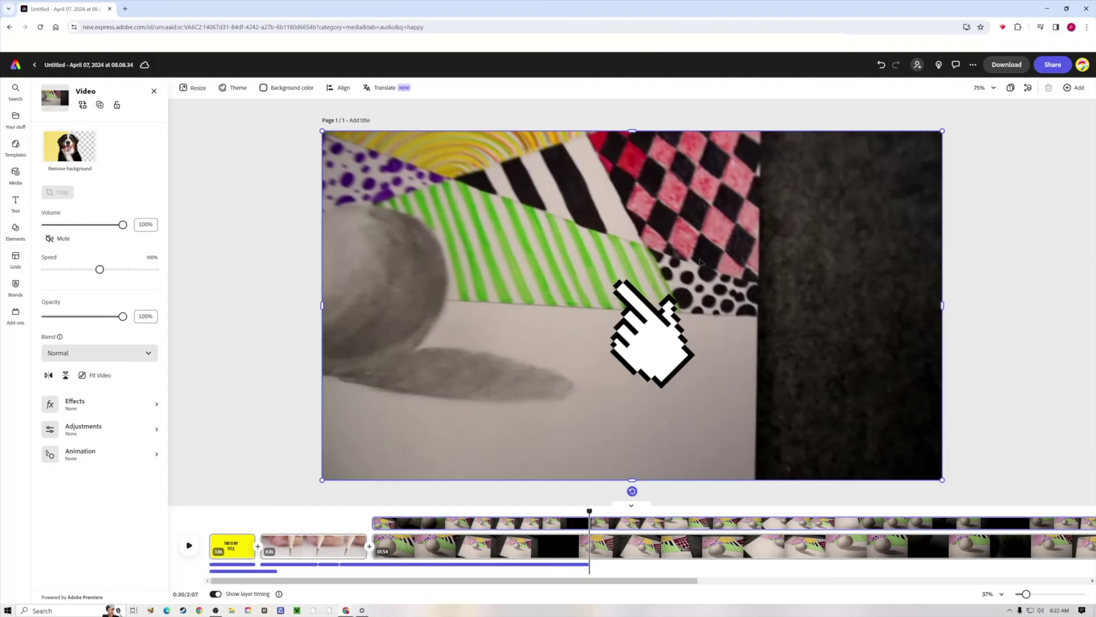
# - Experiment with resizing, rotating about 28 degrees, and flipping the drawing video both ways
pyautogui.moveTo(632, 132)
pyautogui.mouseDown()
pyautogui.moveTo(632, 191)
pyautogui.moveTo(632, 131)
pyautogui.mouseUp()
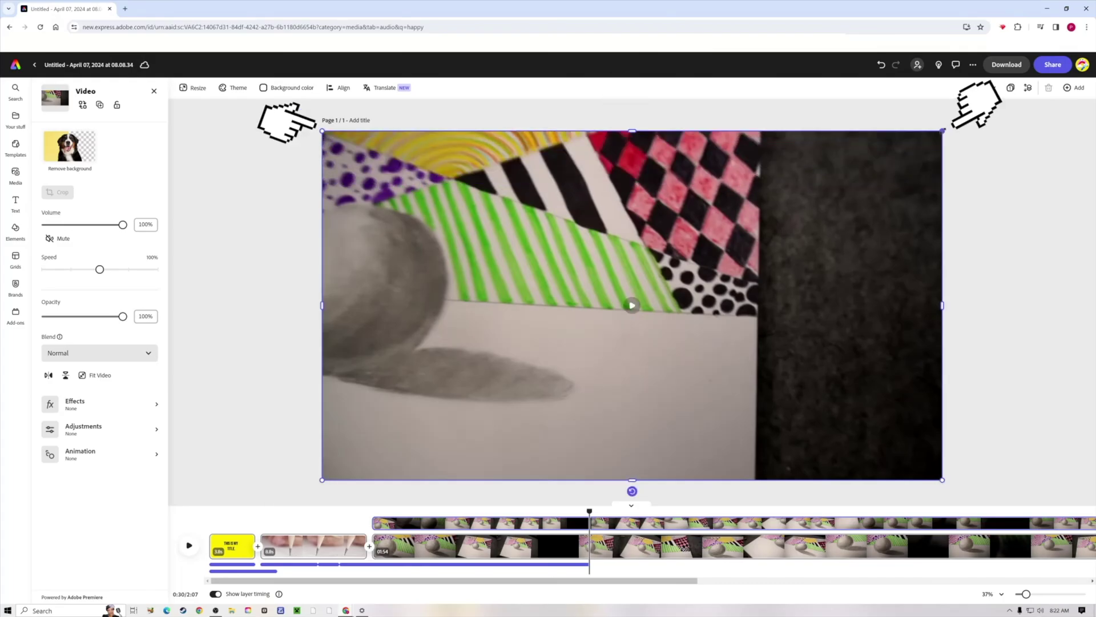
pyautogui.moveTo(942, 131)
pyautogui.mouseDown()
pyautogui.moveTo(775, 224)
pyautogui.moveTo(942, 130)
pyautogui.mouseUp()
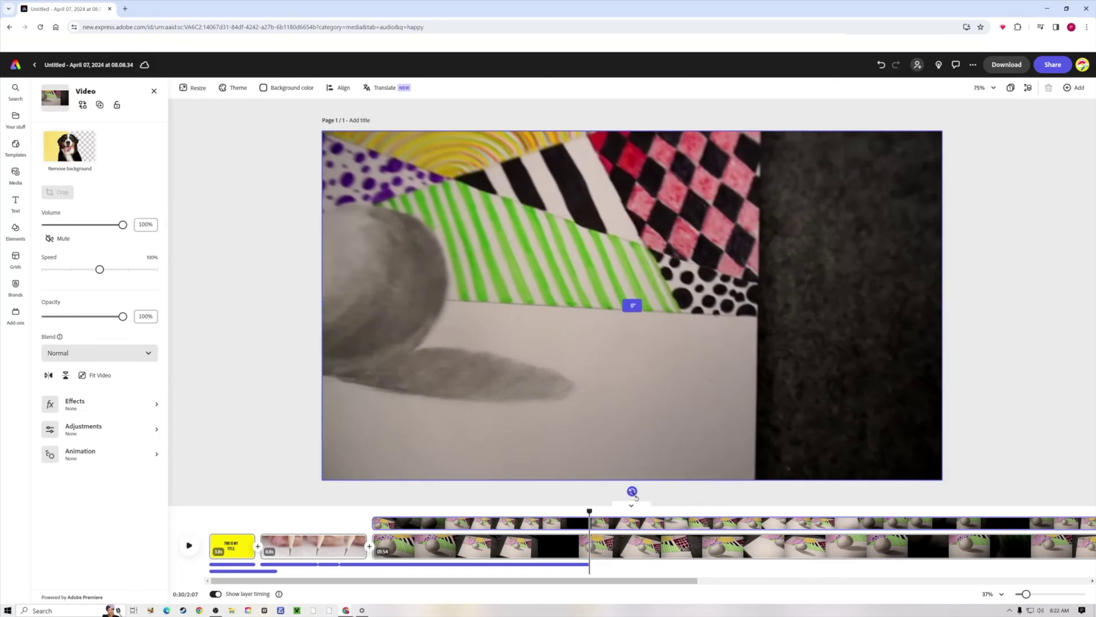
pyautogui.moveTo(632, 491); pyautogui.dragTo(631, 548)
pyautogui.click(48, 377)
pyautogui.click(49, 377)
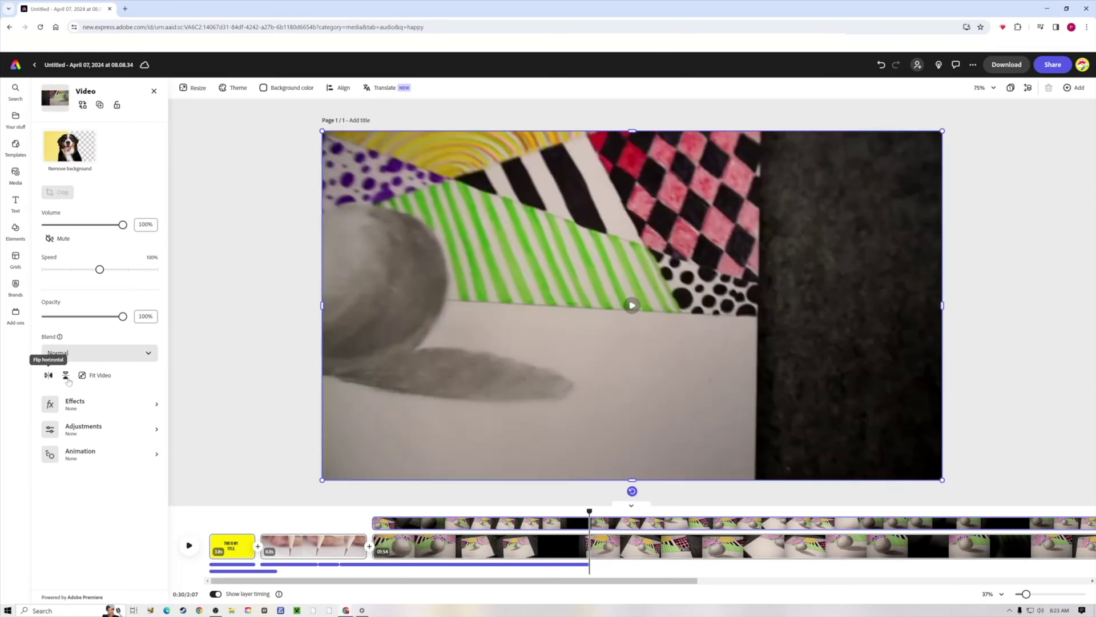
pyautogui.click(65, 377)
pyautogui.click(65, 377)
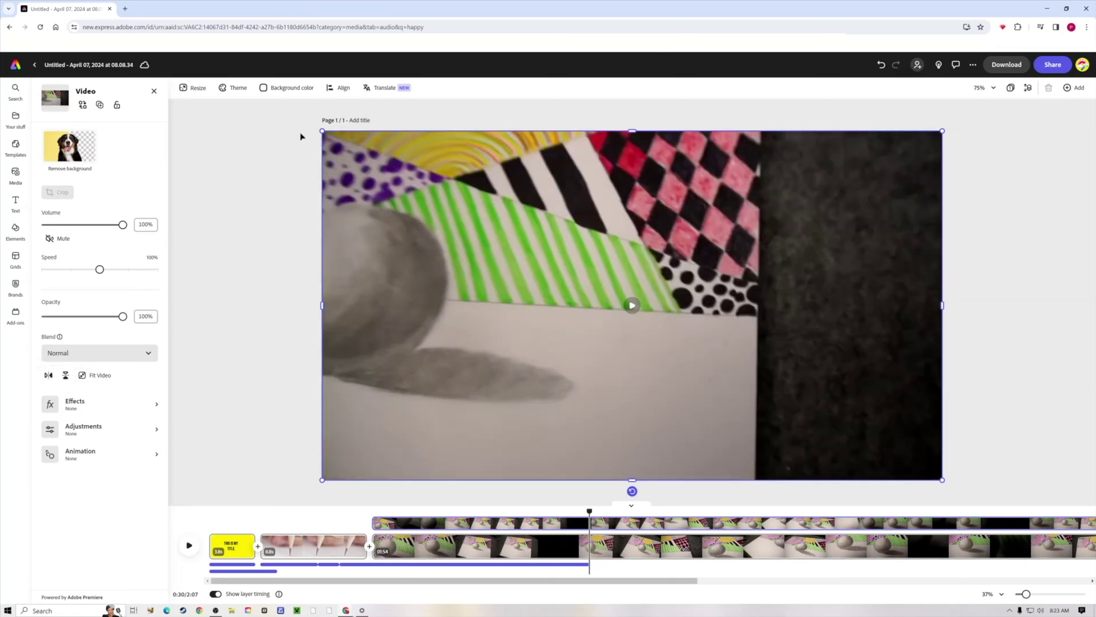
pyautogui.moveTo(318, 131); pyautogui.dragTo(445, 201)
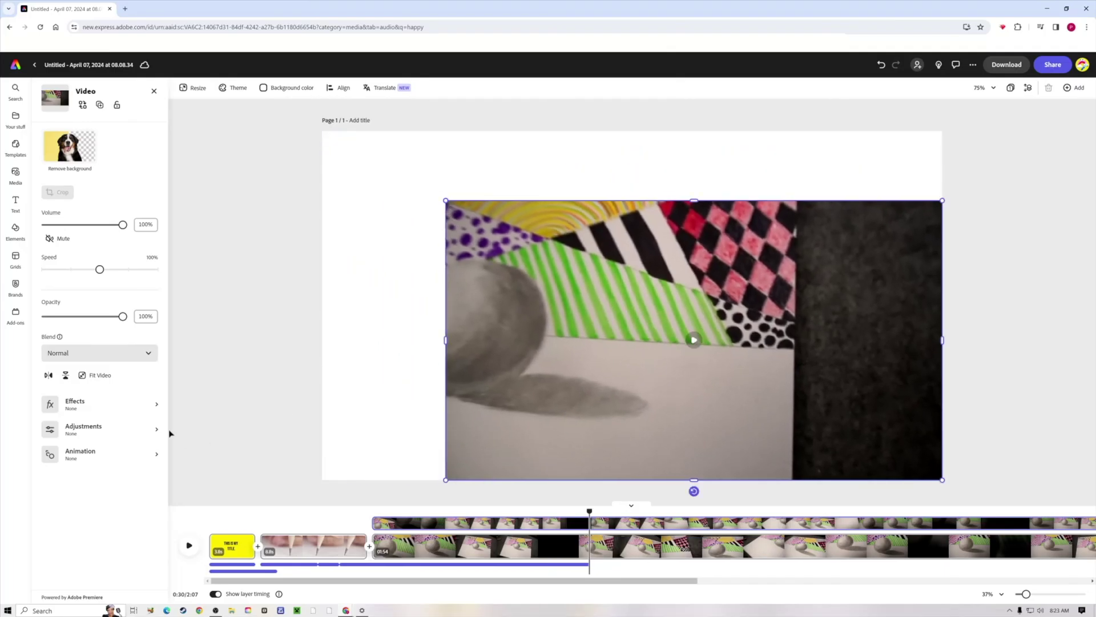
# - Set the drawing clip to Fill Video and raise its speed to 200%
pyautogui.click(94, 376)
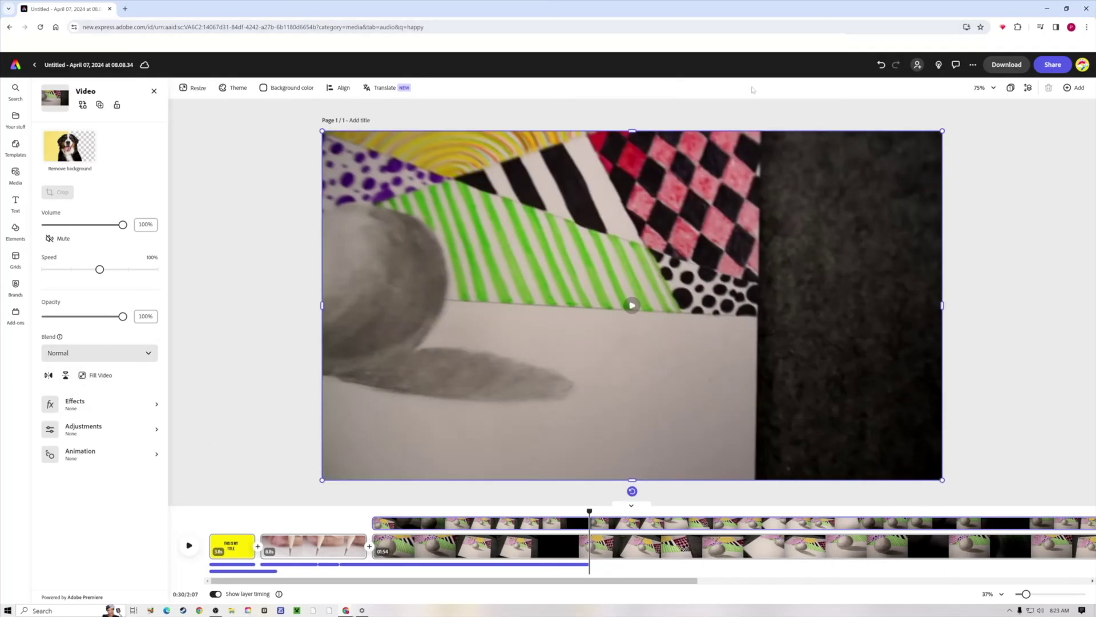
pyautogui.click(879, 65)
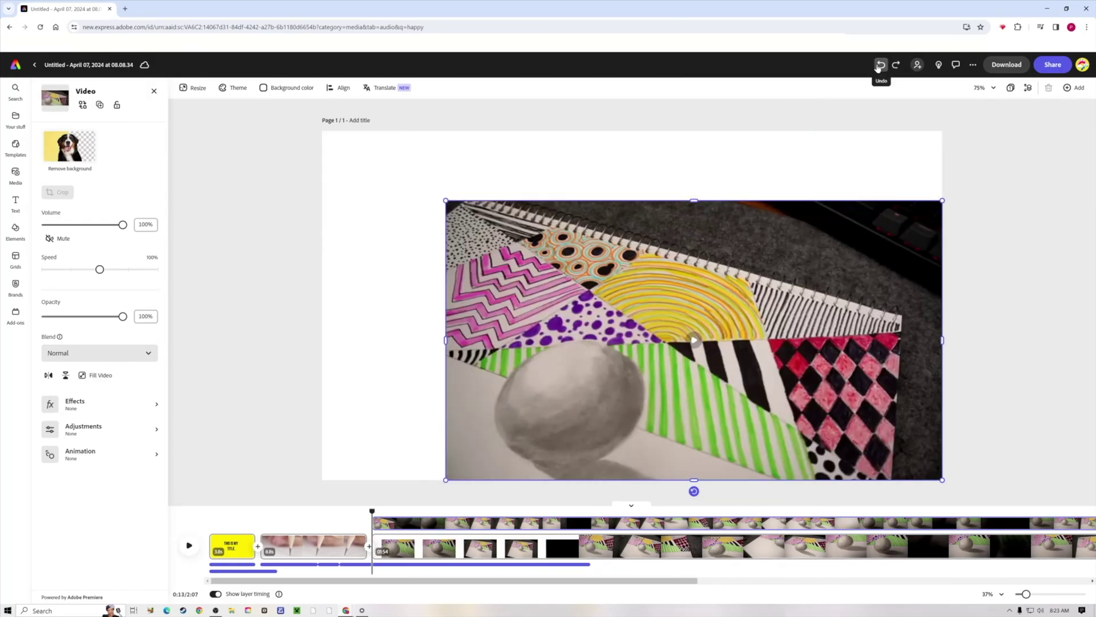
pyautogui.click(880, 65)
pyautogui.moveTo(322, 131); pyautogui.dragTo(207, 77)
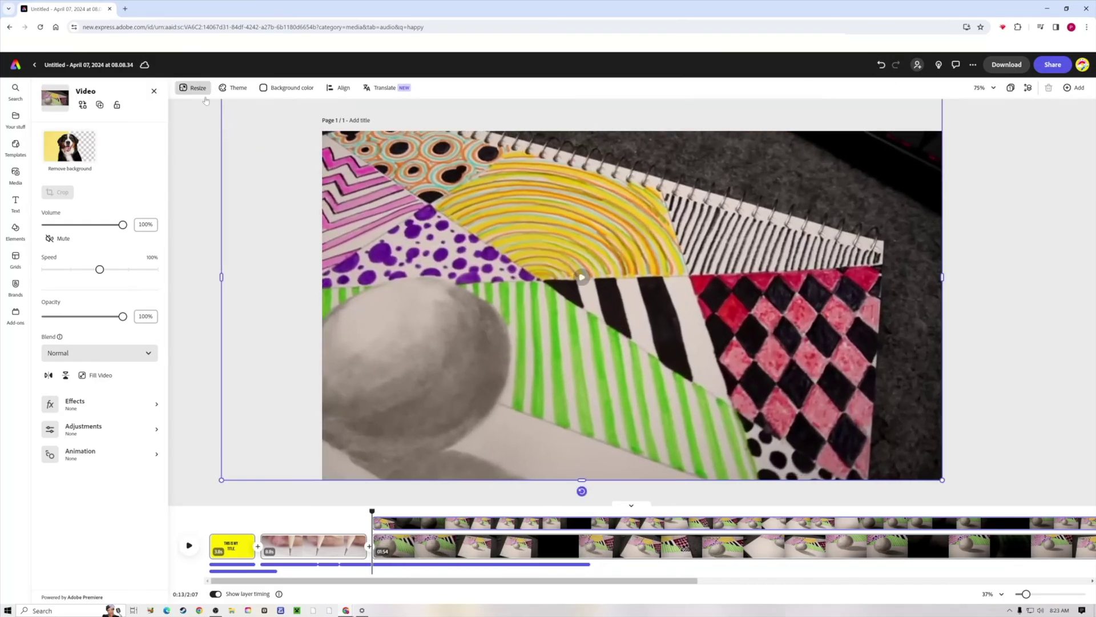
pyautogui.click(104, 382)
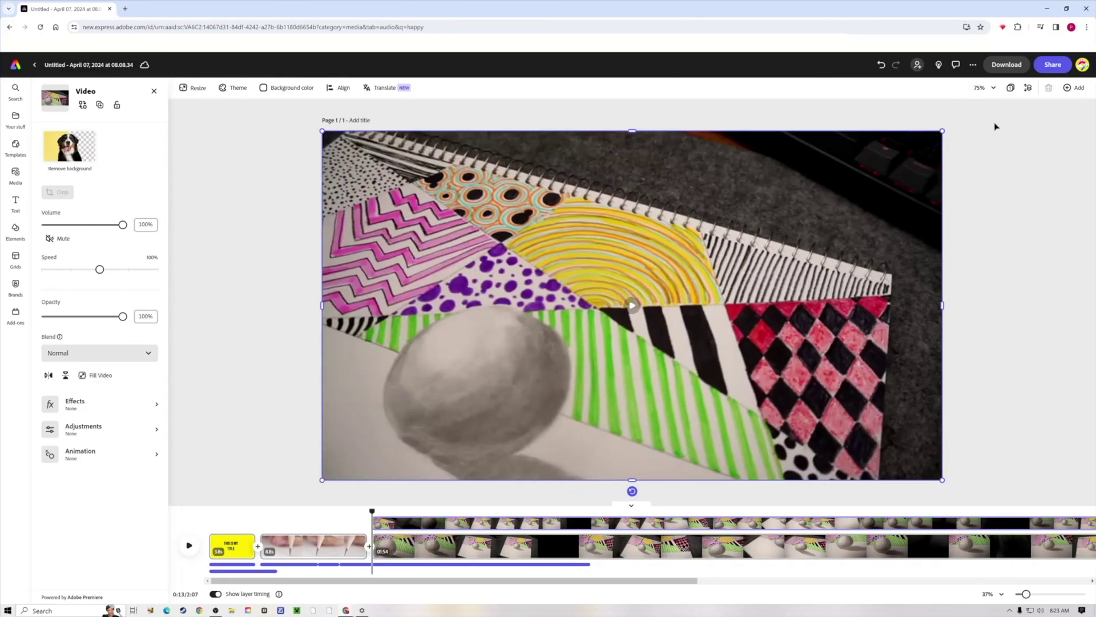
pyautogui.moveTo(99, 269); pyautogui.dragTo(127, 270)
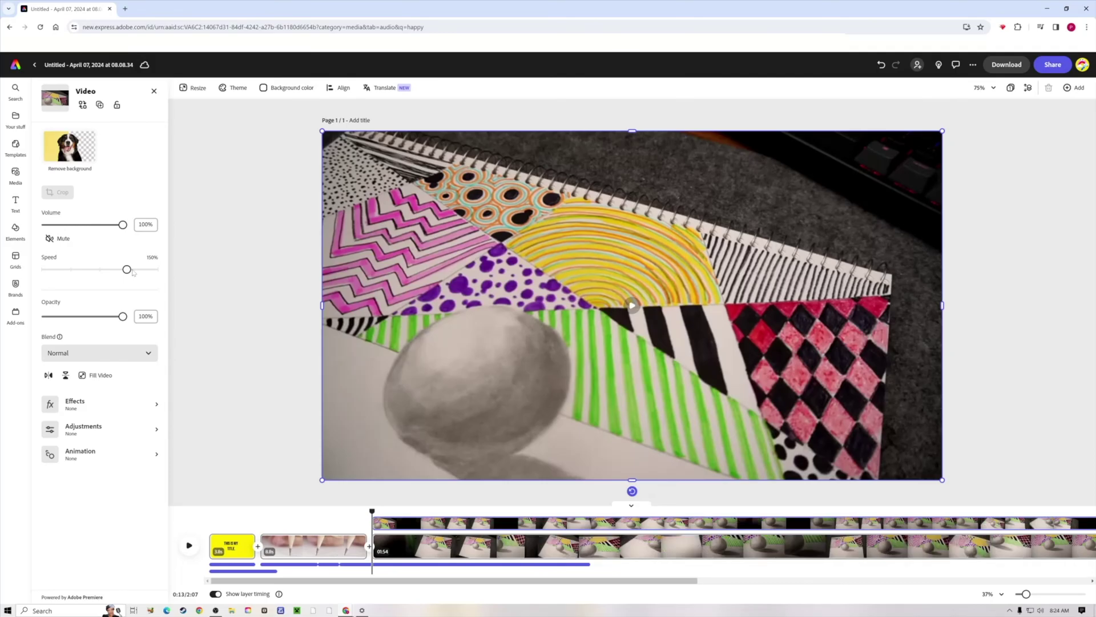
pyautogui.moveTo(127, 269); pyautogui.dragTo(155, 270)
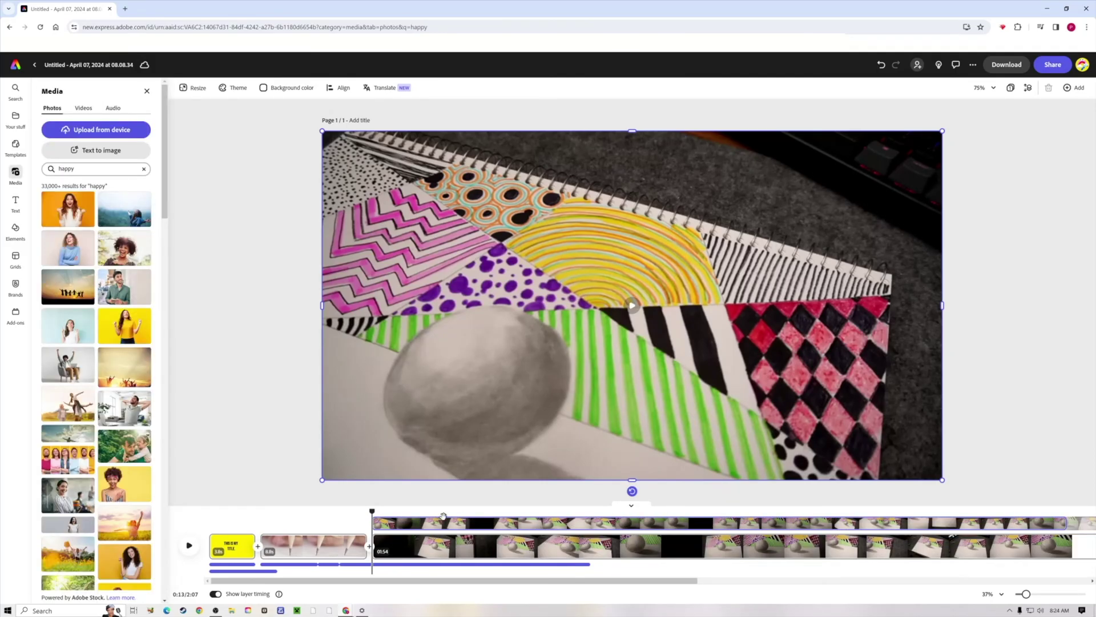
# - Preview the sped-up clip around 14–22 seconds and zoom the timeline out to show all clips
pyautogui.moveTo(372, 511); pyautogui.dragTo(389, 511)
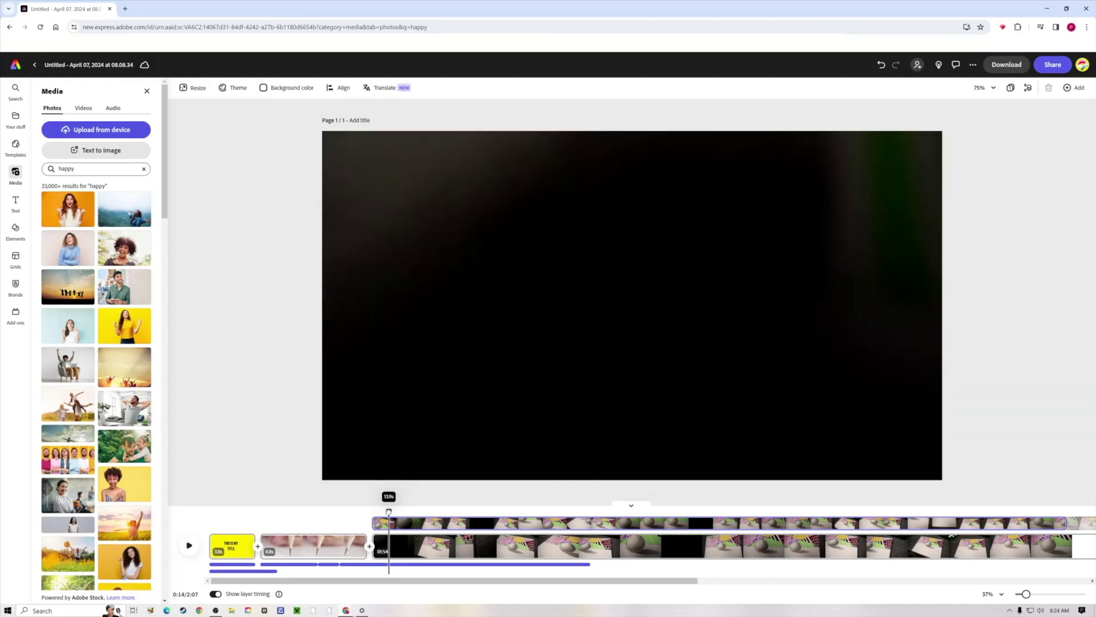
pyautogui.moveTo(389, 511)
pyautogui.mouseDown()
pyautogui.moveTo(511, 512)
pyautogui.moveTo(393, 512)
pyautogui.mouseUp()
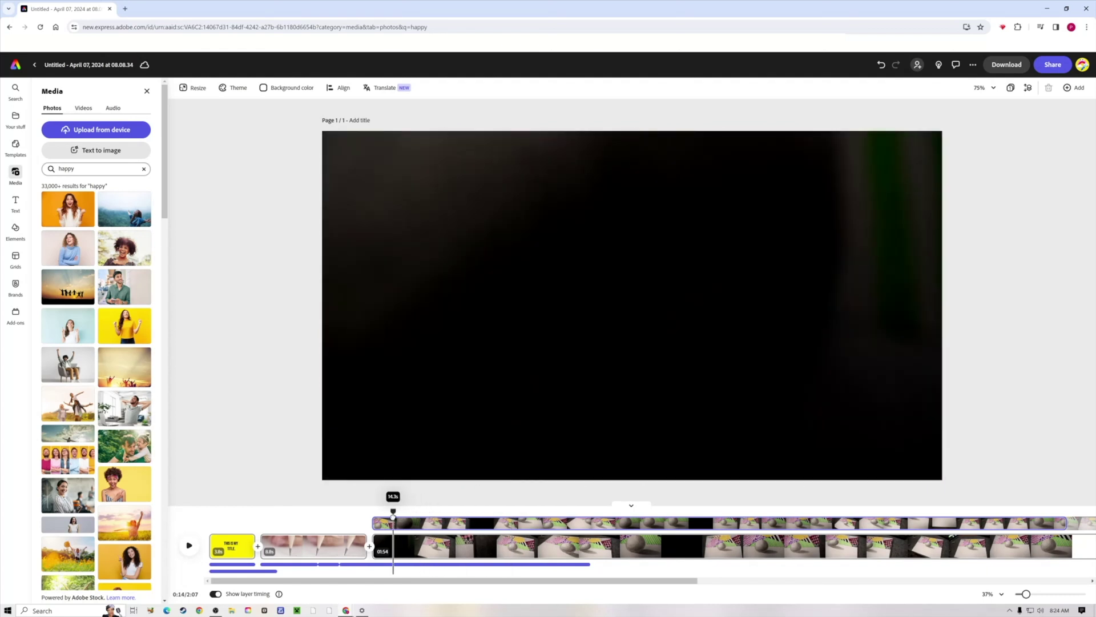
pyautogui.moveTo(392, 511)
pyautogui.mouseDown()
pyautogui.moveTo(382, 512)
pyautogui.moveTo(392, 512)
pyautogui.mouseUp()
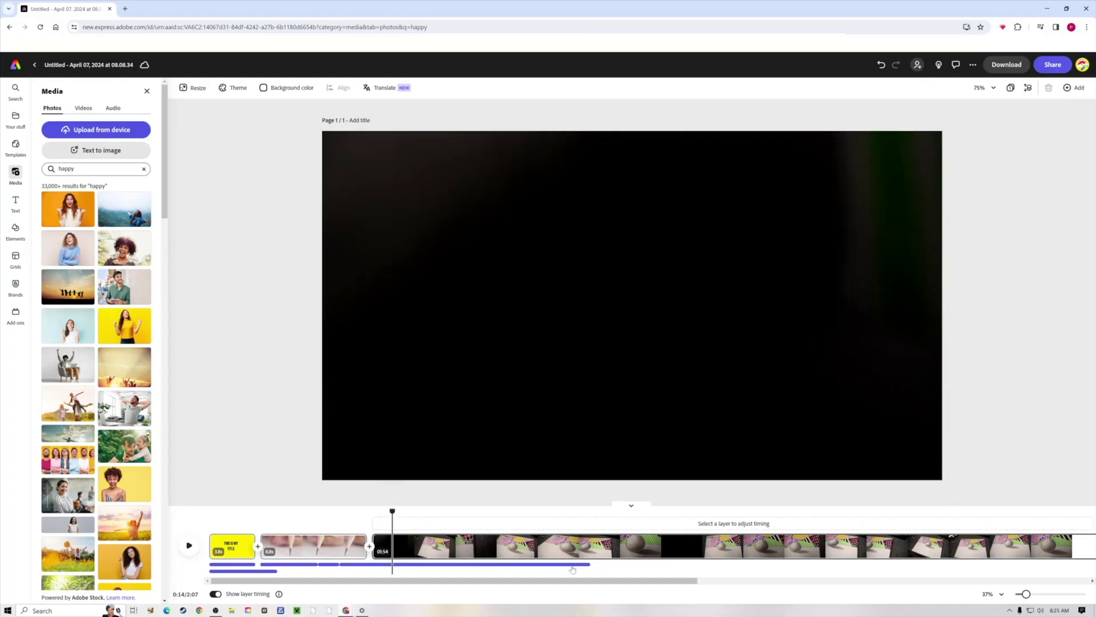
pyautogui.moveTo(1025, 595); pyautogui.dragTo(1016, 597)
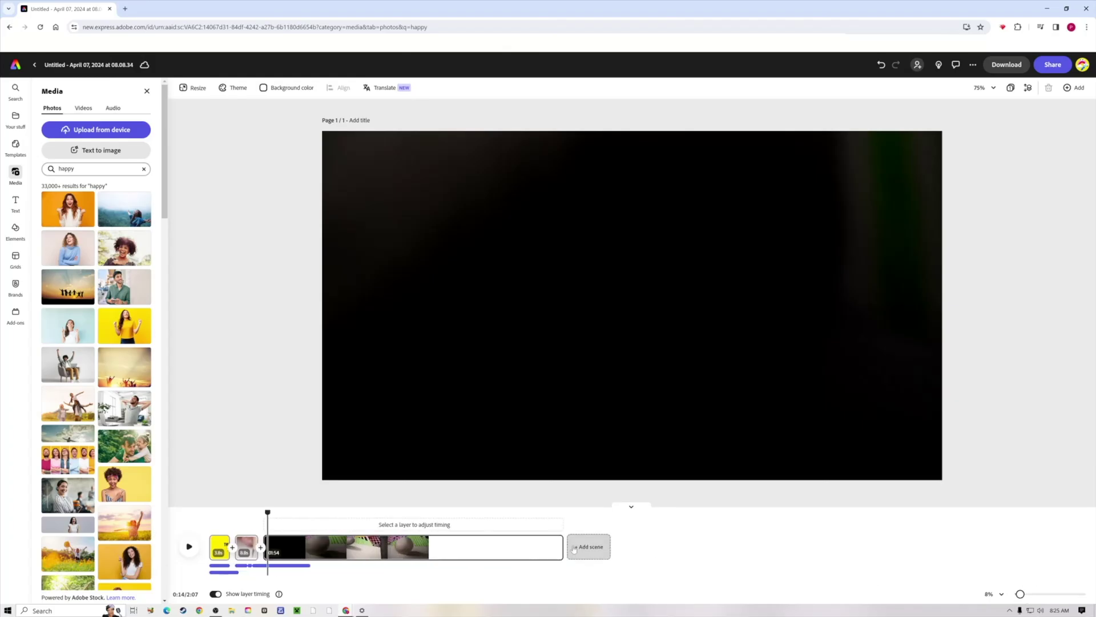
# - Split the long drawing clip into two scenes at the playhead
pyautogui.moveTo(549, 545)
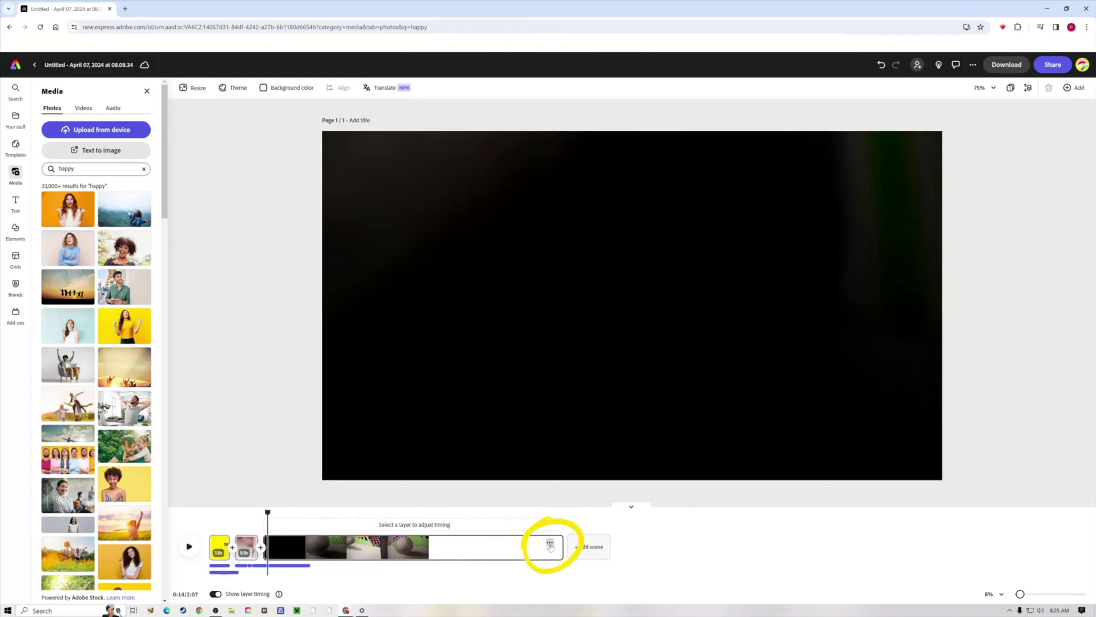
pyautogui.click(550, 544)
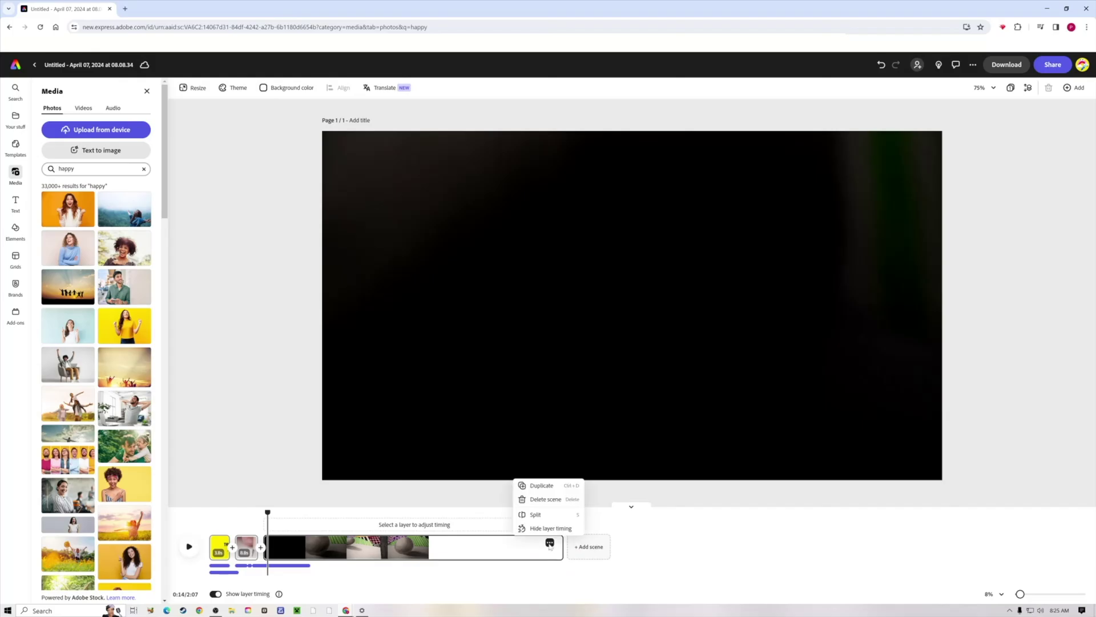
pyautogui.rightClick(276, 552)
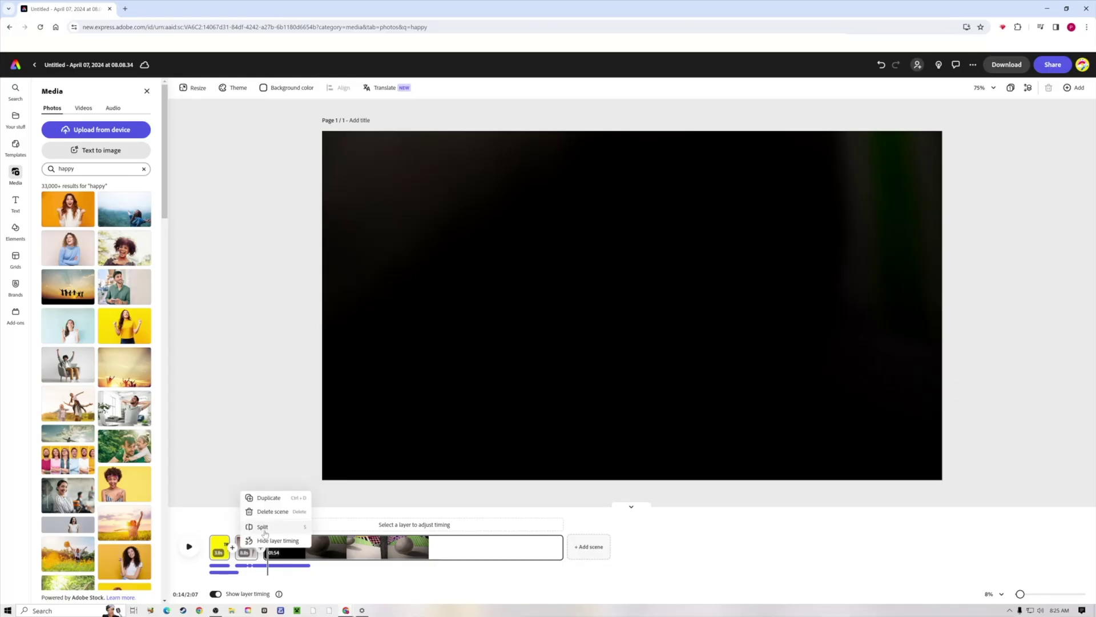
pyautogui.click(267, 527)
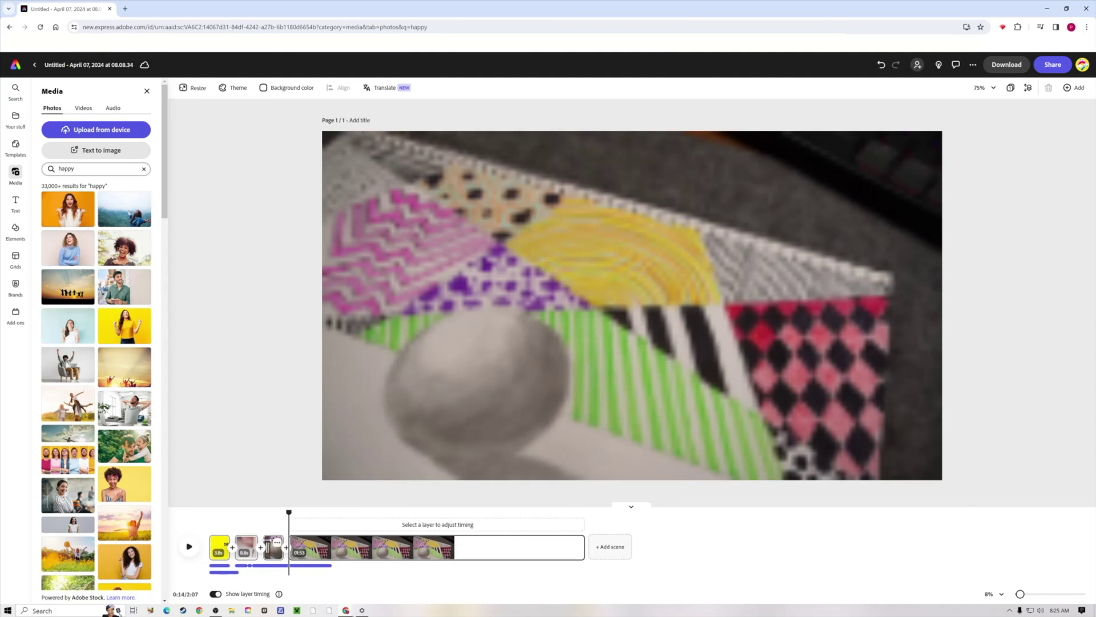
pyautogui.click(275, 558)
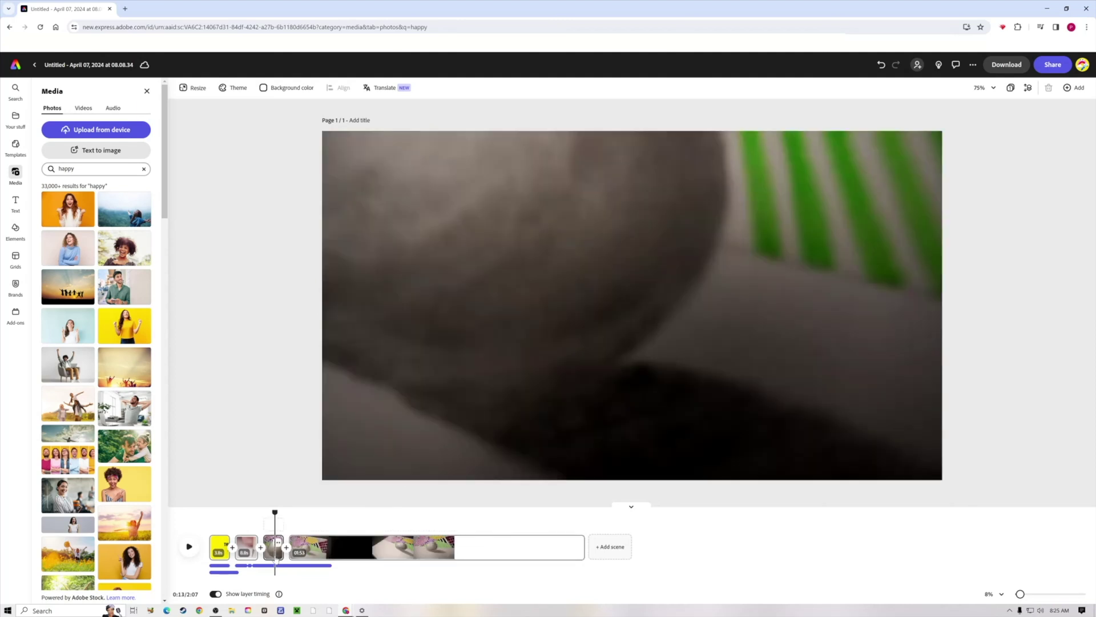
pyautogui.click(272, 553)
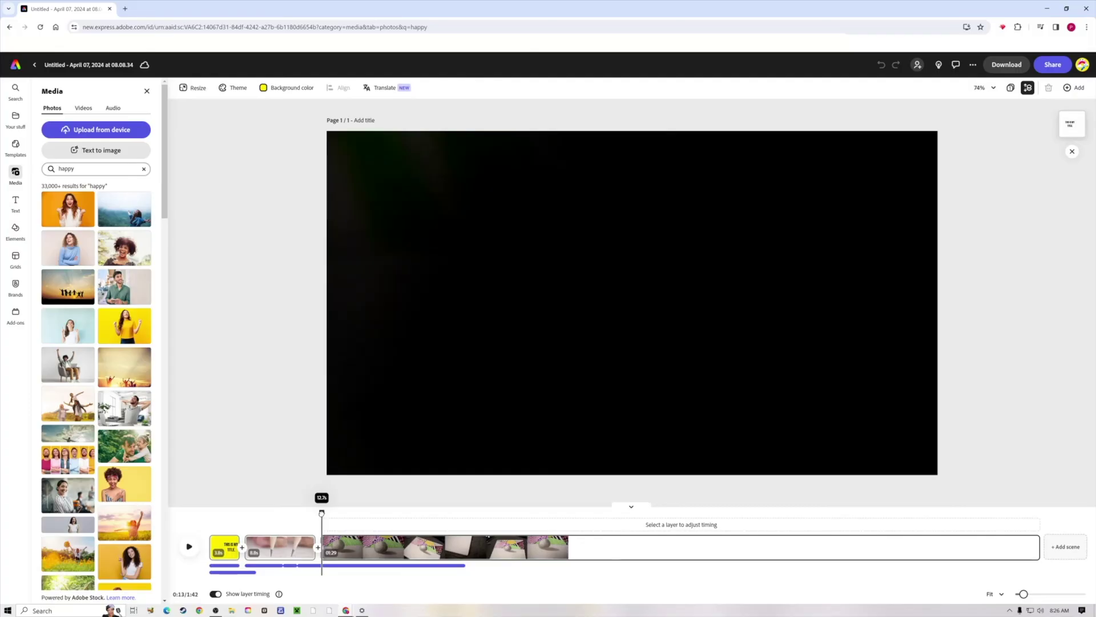
pyautogui.moveTo(322, 513); pyautogui.dragTo(276, 513)
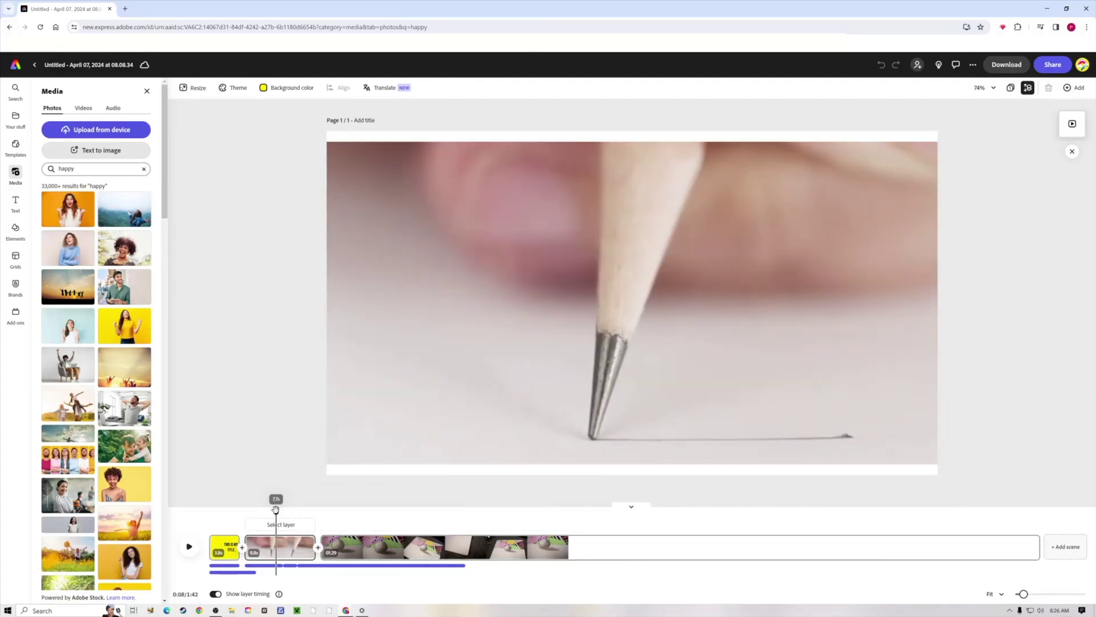
# - Split the drawing clip at 0:17 and delete the 01:25 remainder, keeping a 4.8s scene
pyautogui.press('space')
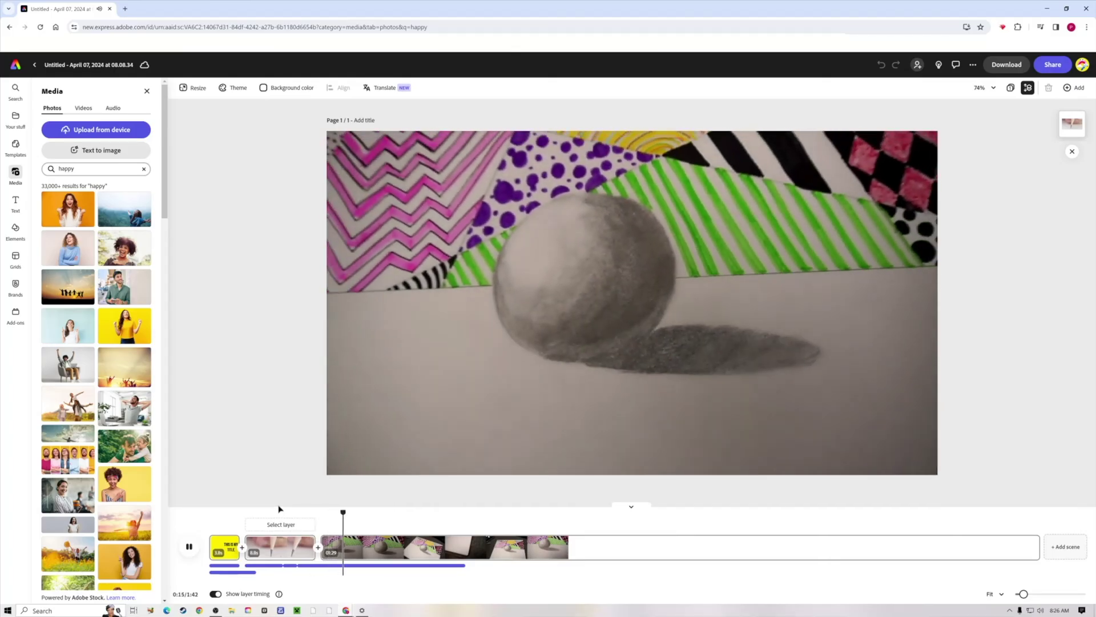
pyautogui.press('space')
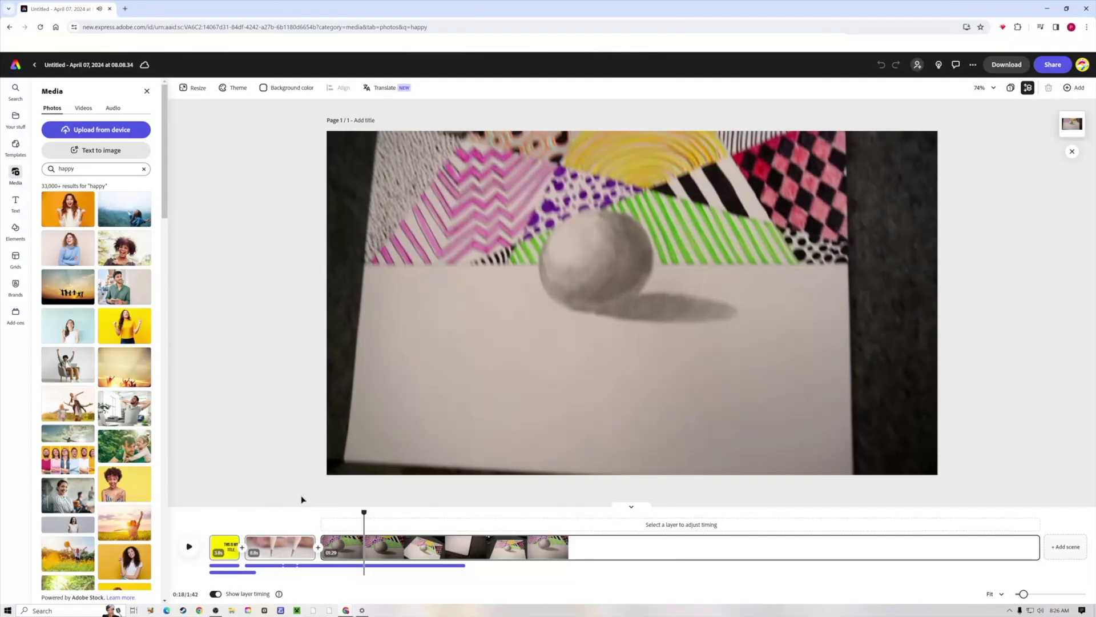
pyautogui.moveTo(364, 510); pyautogui.dragTo(358, 510)
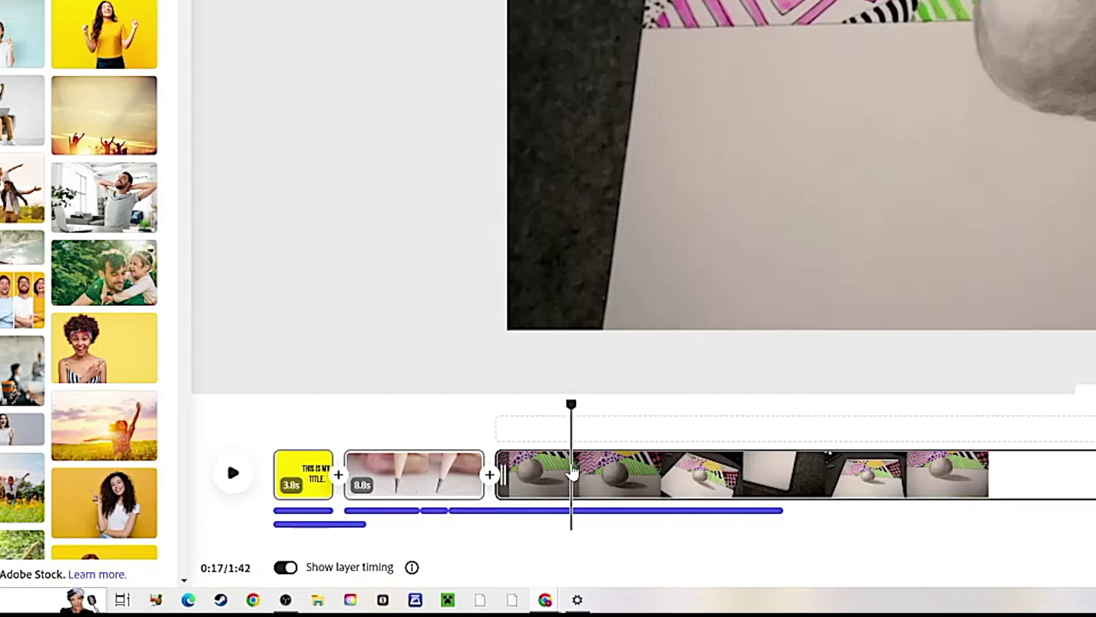
pyautogui.rightClick(572, 466)
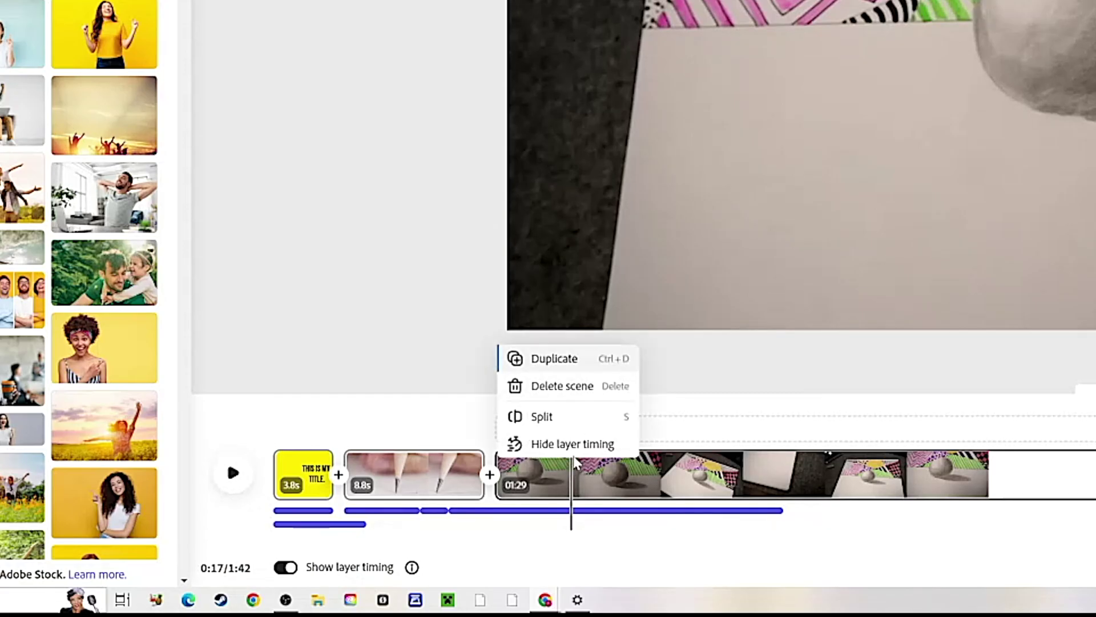
pyautogui.click(571, 416)
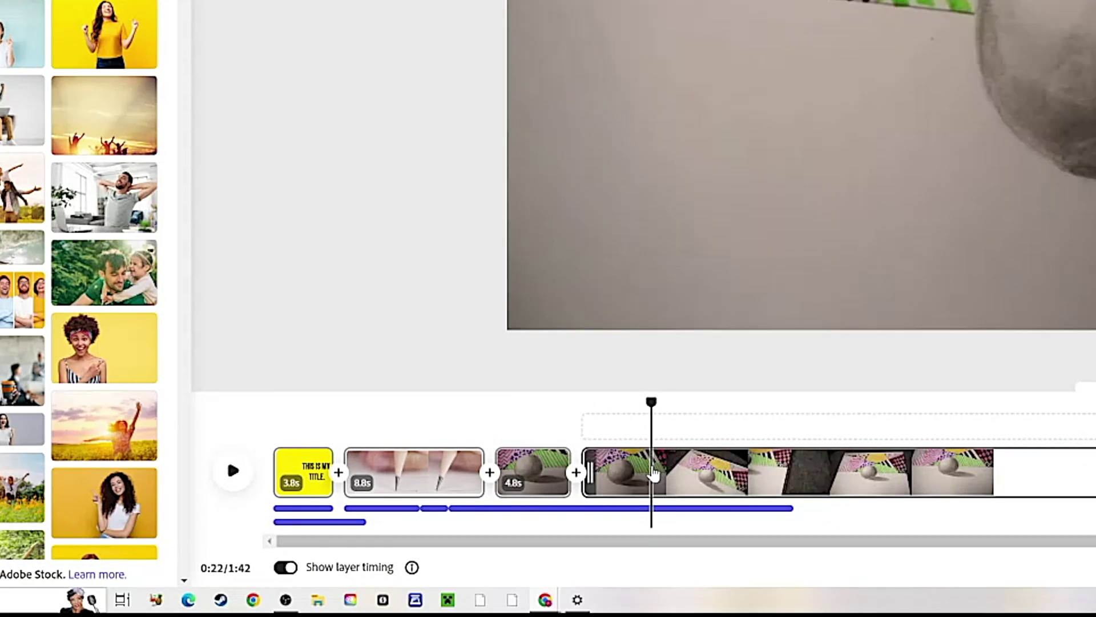
pyautogui.press('Delete')
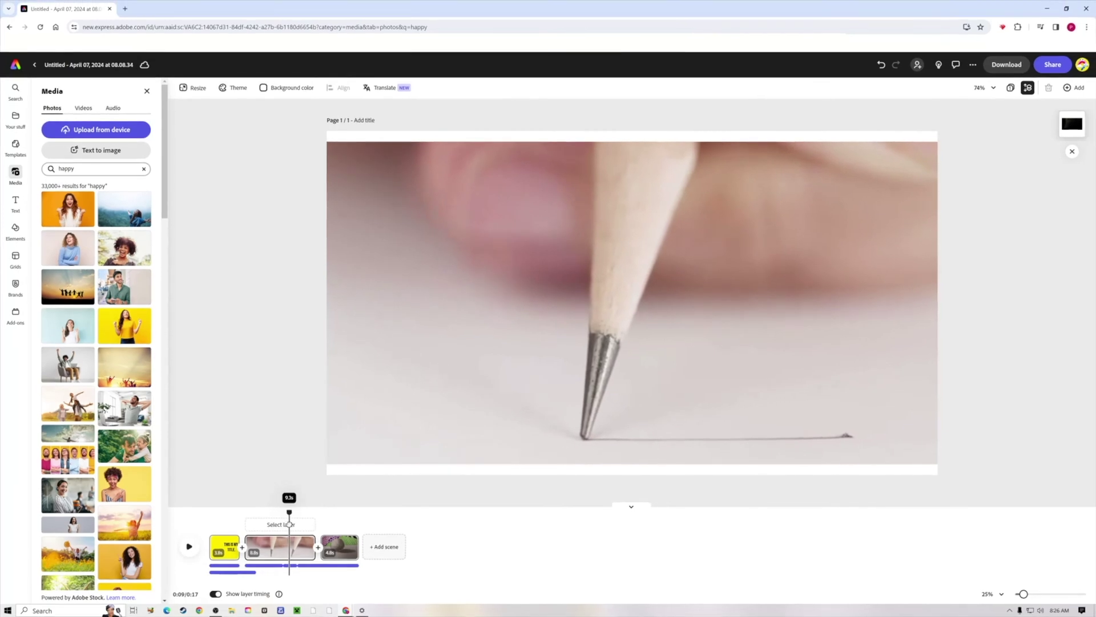
pyautogui.click(329, 508)
# - Add a 1.36-second Dissolve transition between the title and pencil scenes
pyautogui.moveTo(305, 523); pyautogui.dragTo(350, 520)
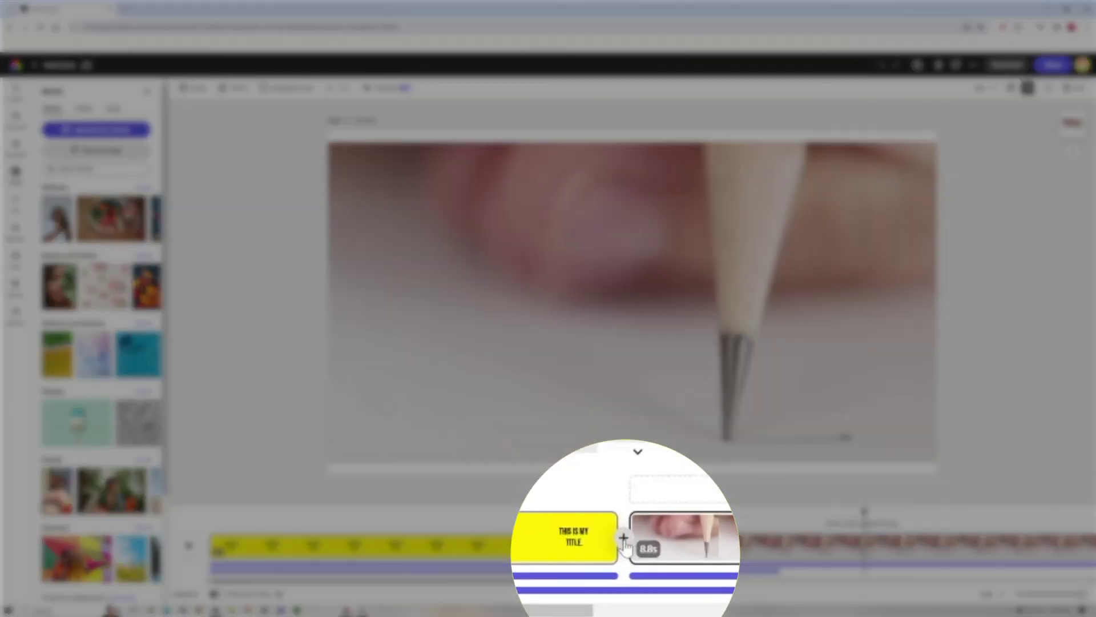
pyautogui.click(624, 539)
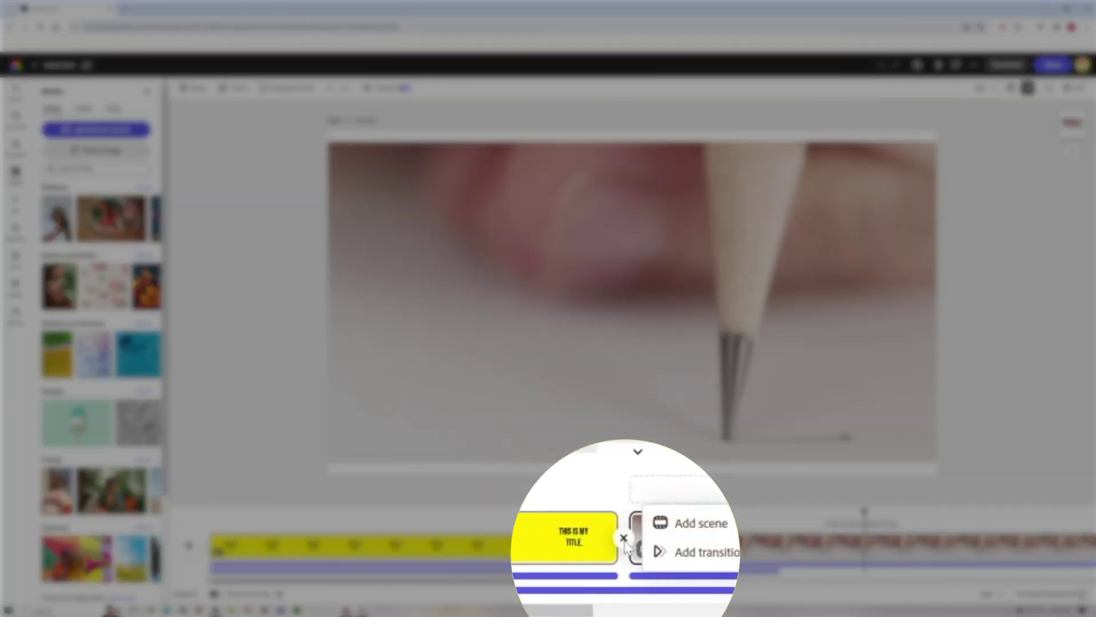
pyautogui.click(707, 552)
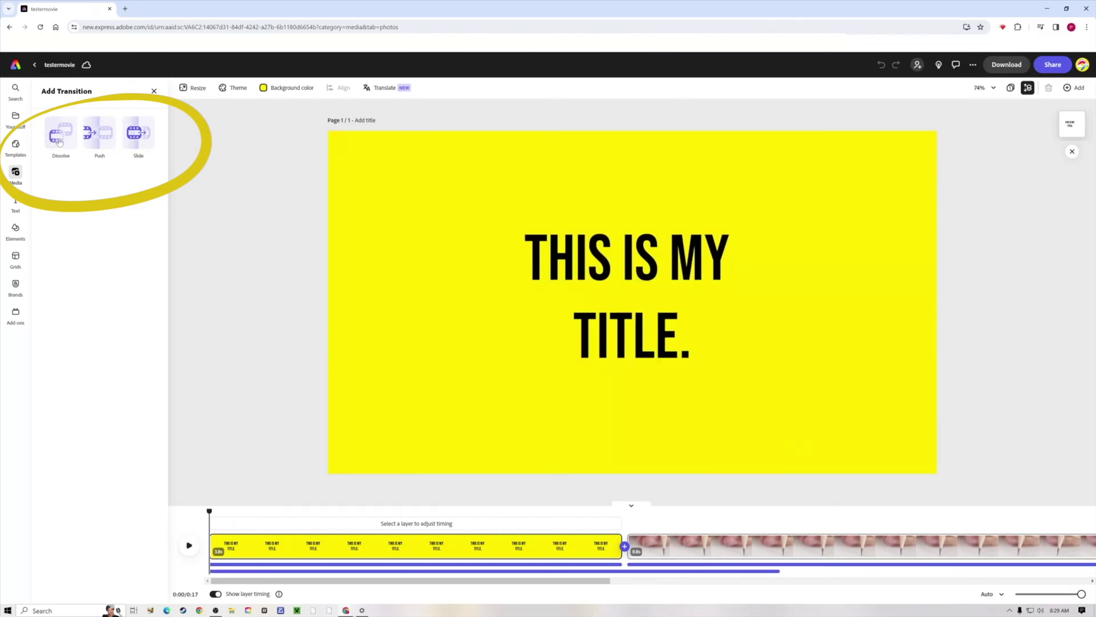
pyautogui.click(60, 137)
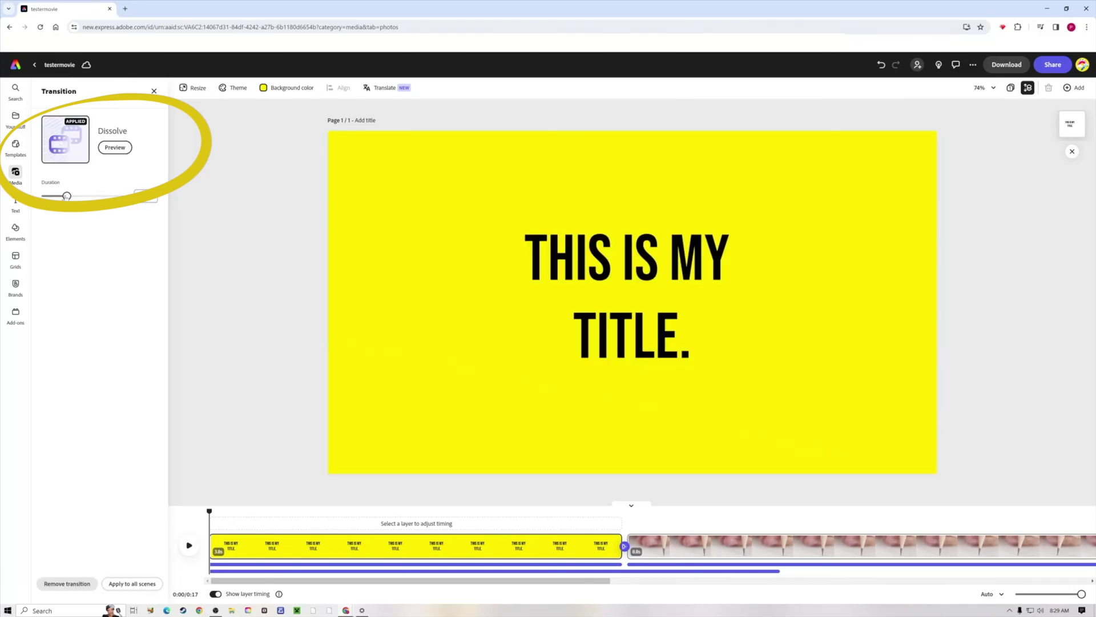
pyautogui.moveTo(67, 197); pyautogui.dragTo(77, 197)
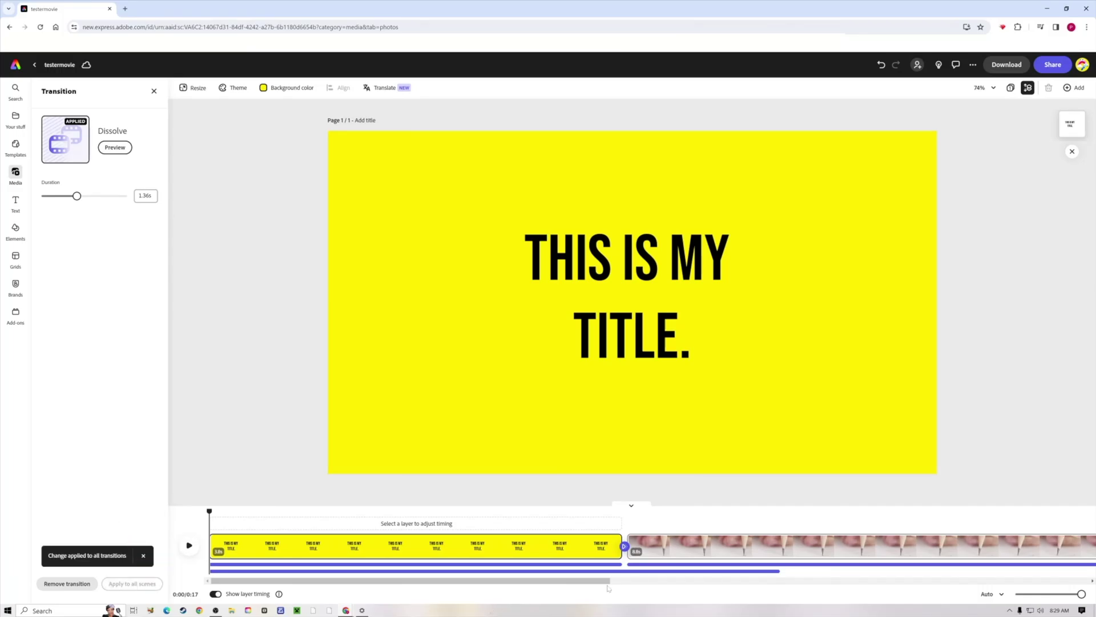
pyautogui.moveTo(606, 581); pyautogui.dragTo(749, 597)
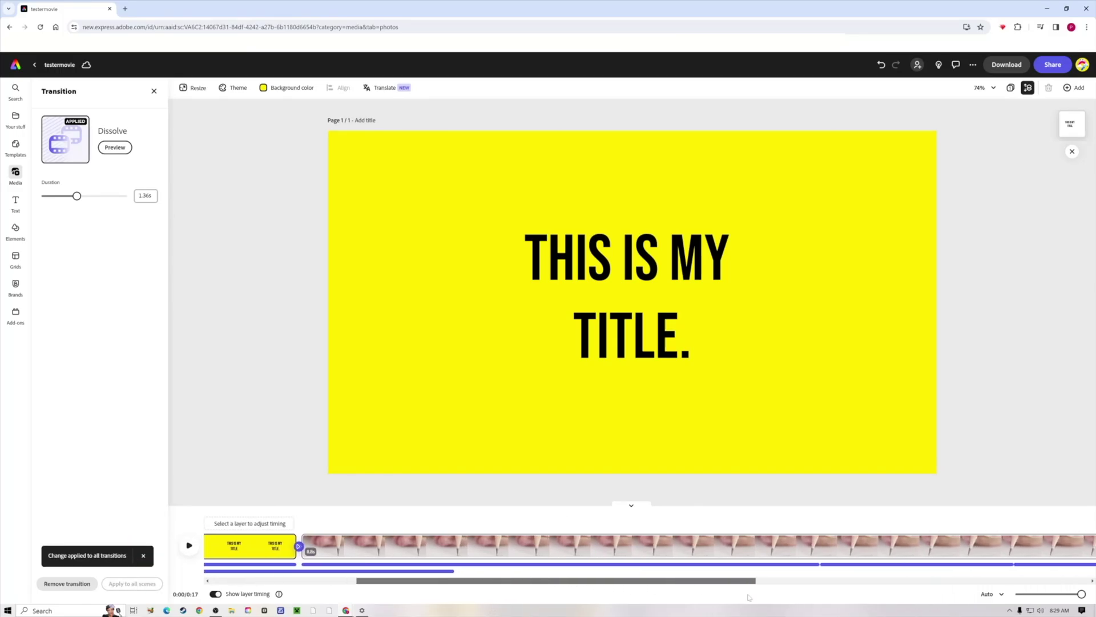
pyautogui.hscroll(5, 765, 545)
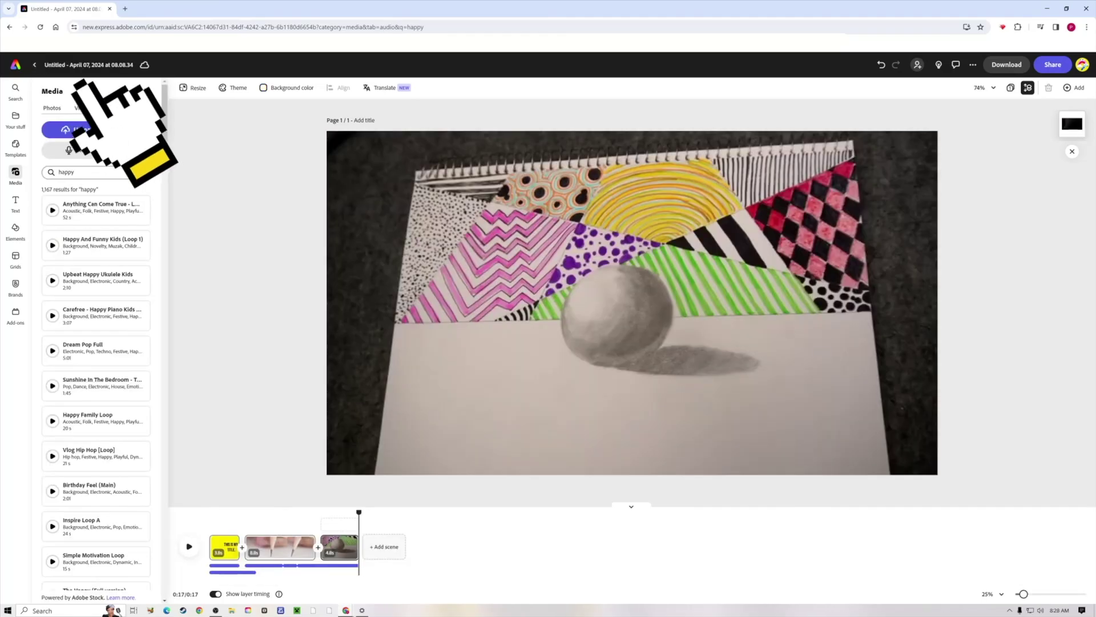
# - Type 'test movie' into the project title field, then cancel with Escape
pyautogui.click(73, 64)
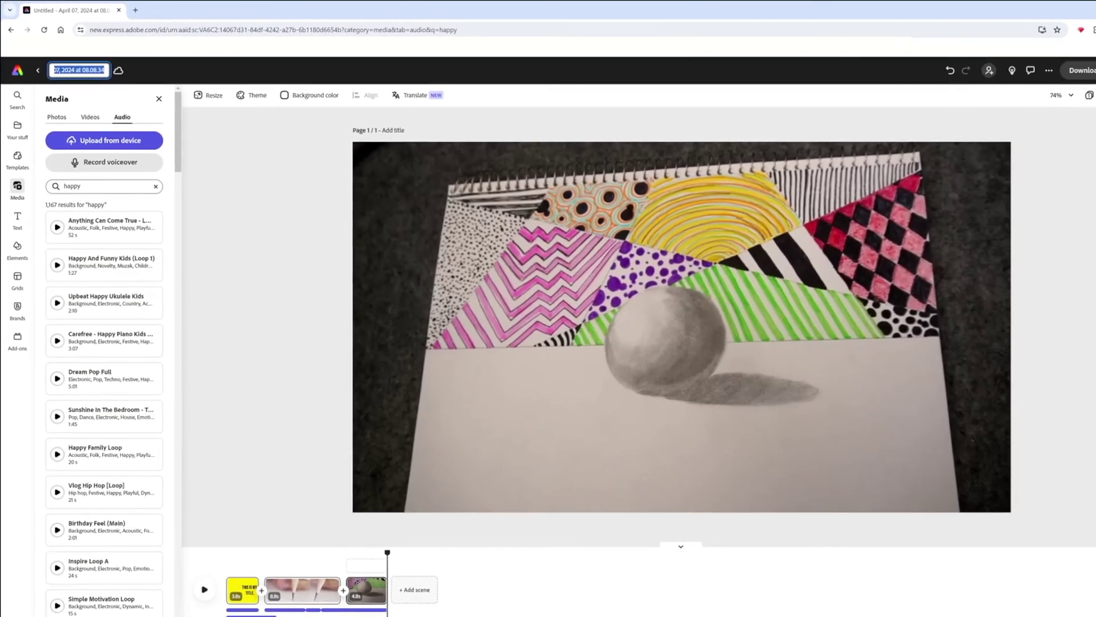
pyautogui.write('test')
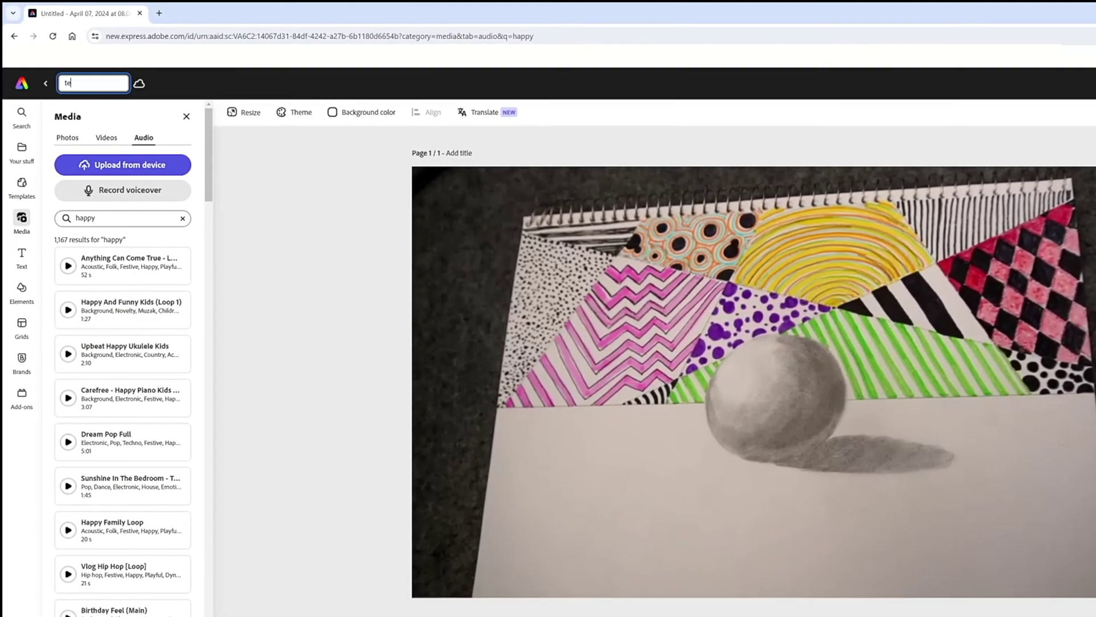
pyautogui.write(' movie')
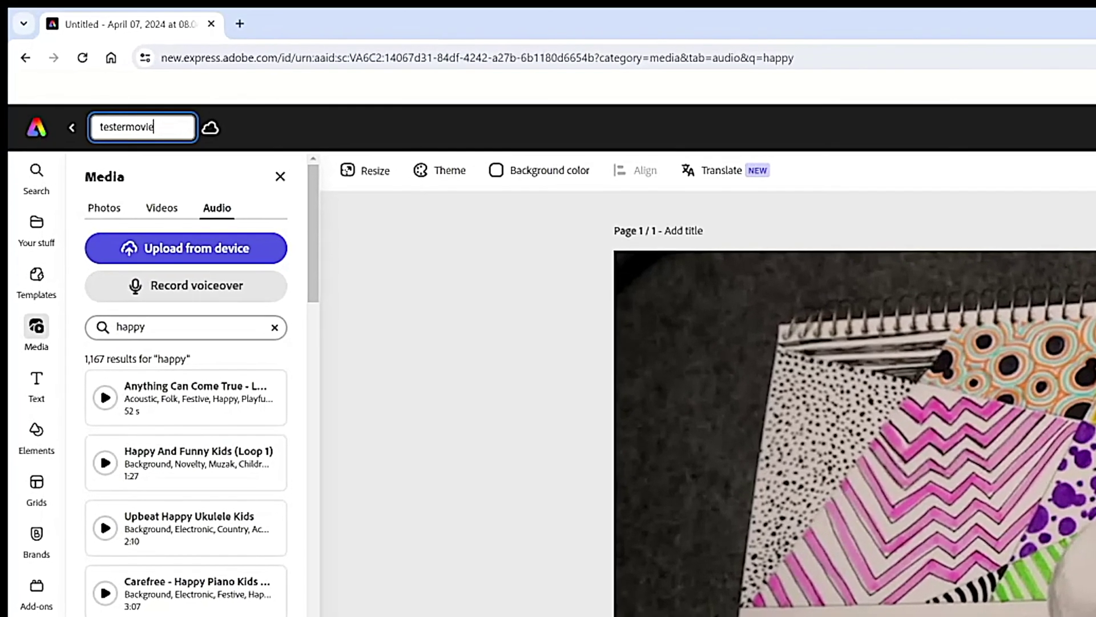
pyautogui.press('Escape')
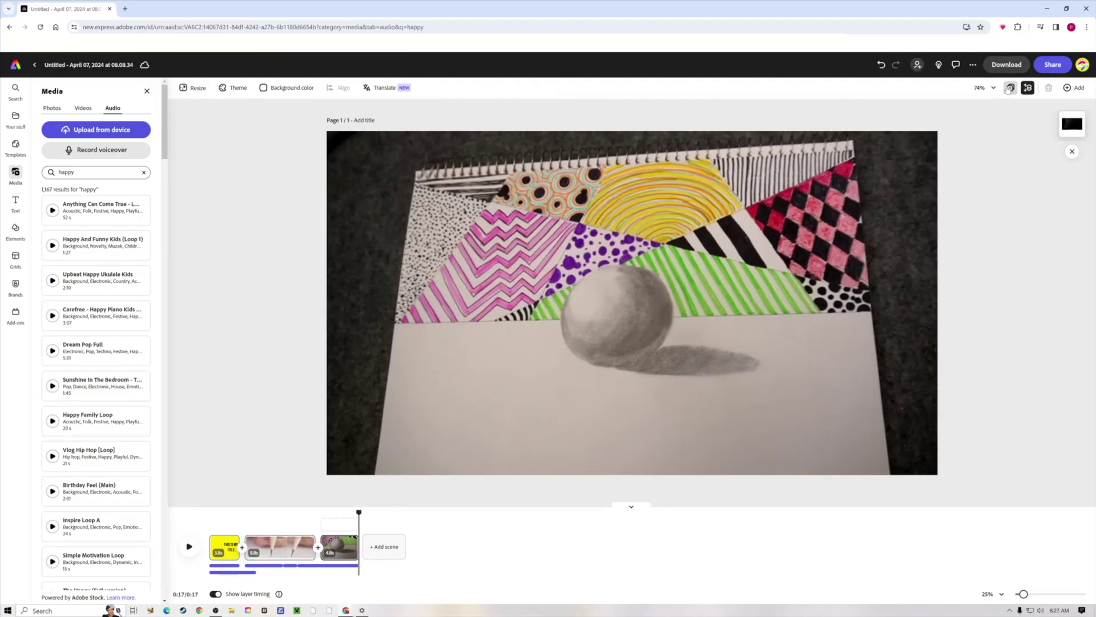
# - Download the video as an MP4 with 4K resolution selected
pyautogui.click(1009, 65)
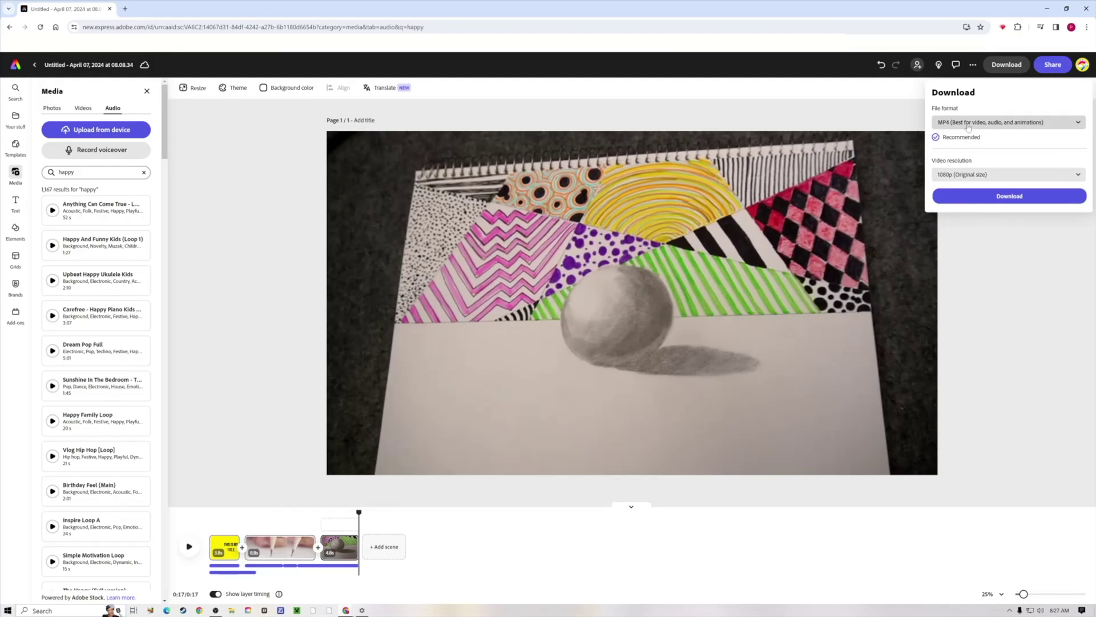
pyautogui.click(1010, 176)
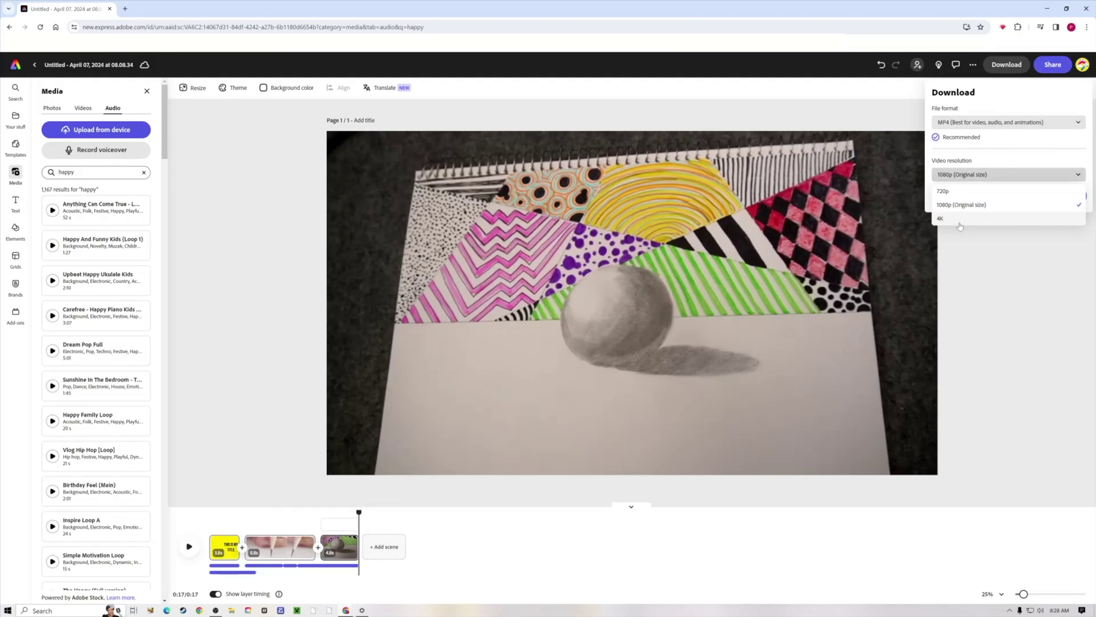
pyautogui.click(961, 220)
pyautogui.click(980, 196)
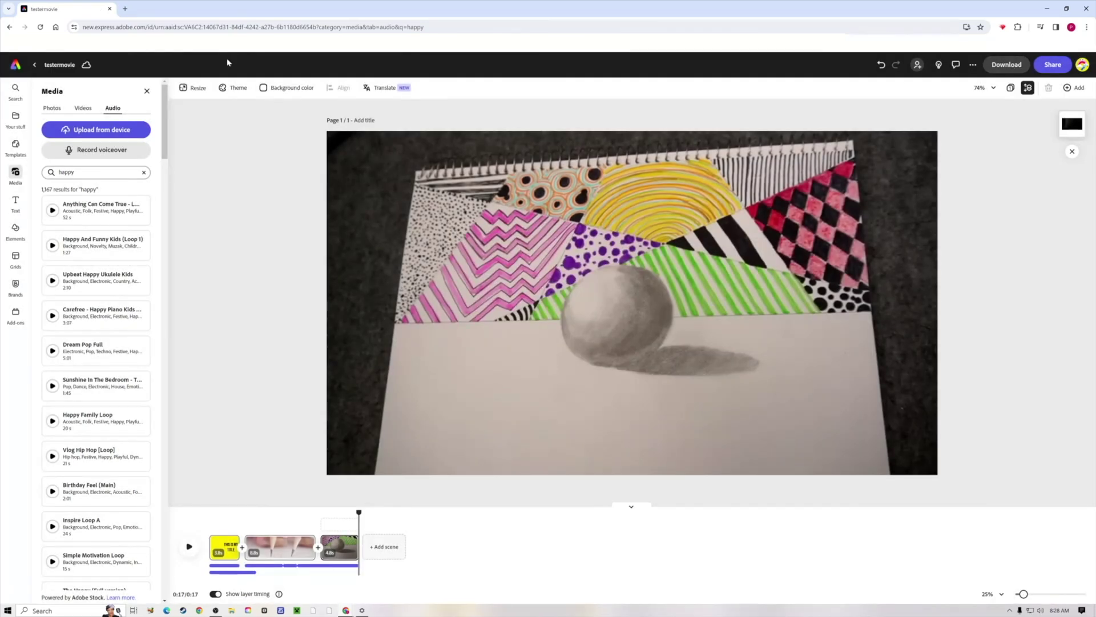
# - Open testermovie from Your stuff and scrub the playhead from the title scene into the pencil clip
pyautogui.click(15, 65)
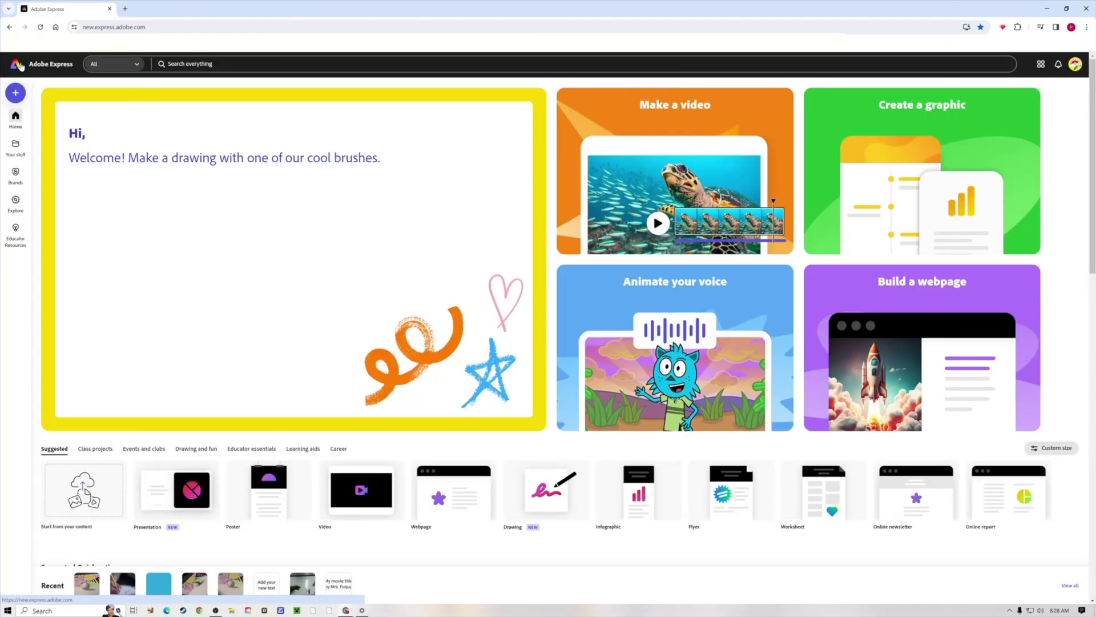
pyautogui.click(15, 149)
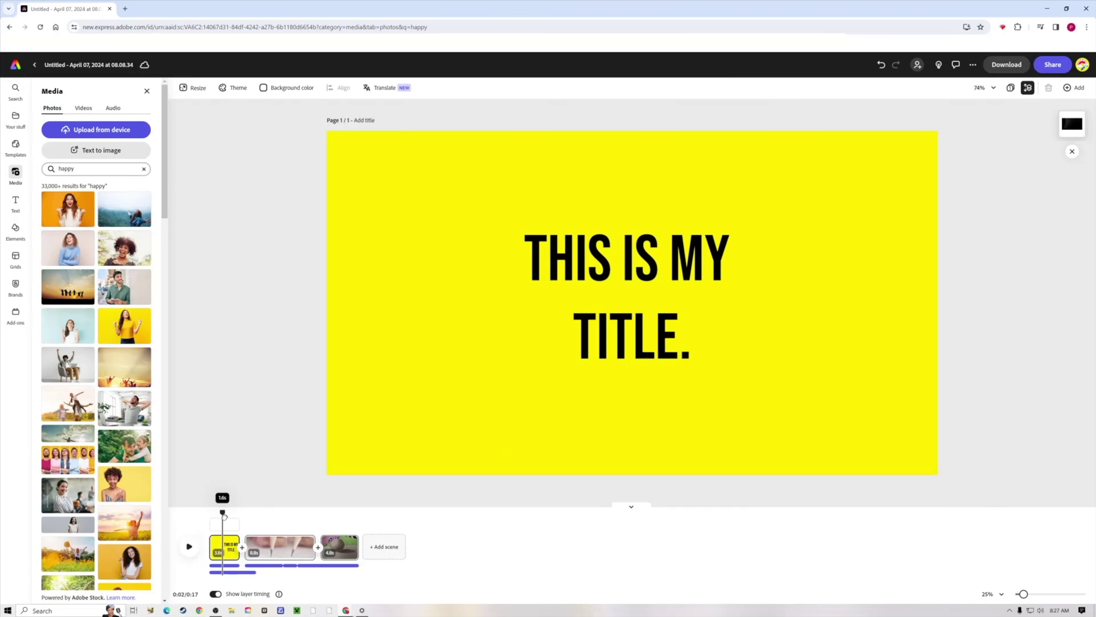
pyautogui.moveTo(223, 514); pyautogui.dragTo(358, 524)
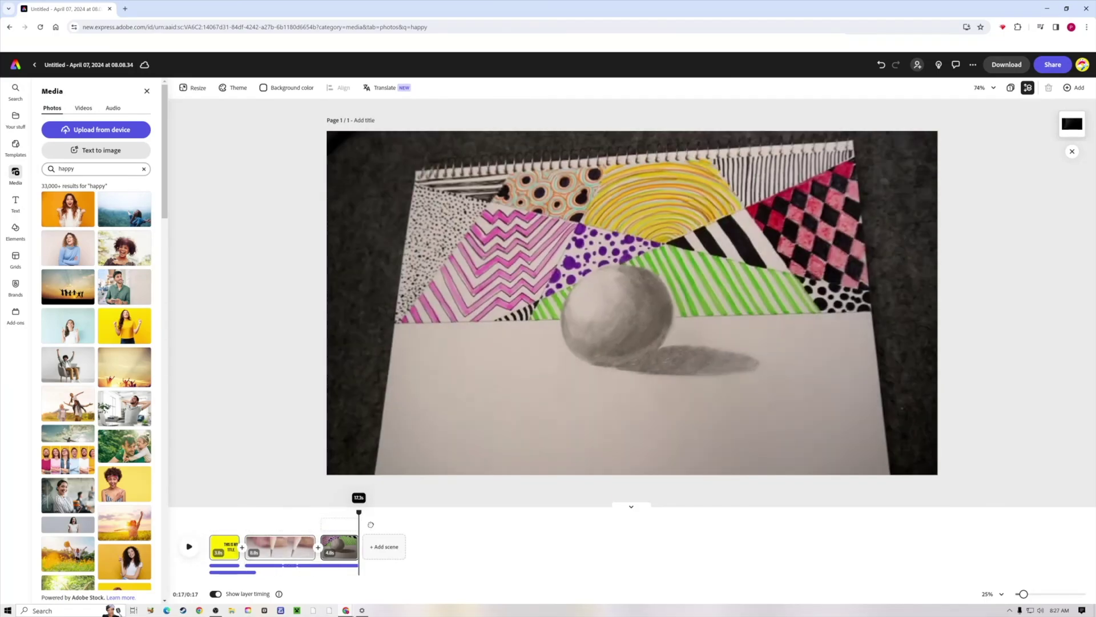